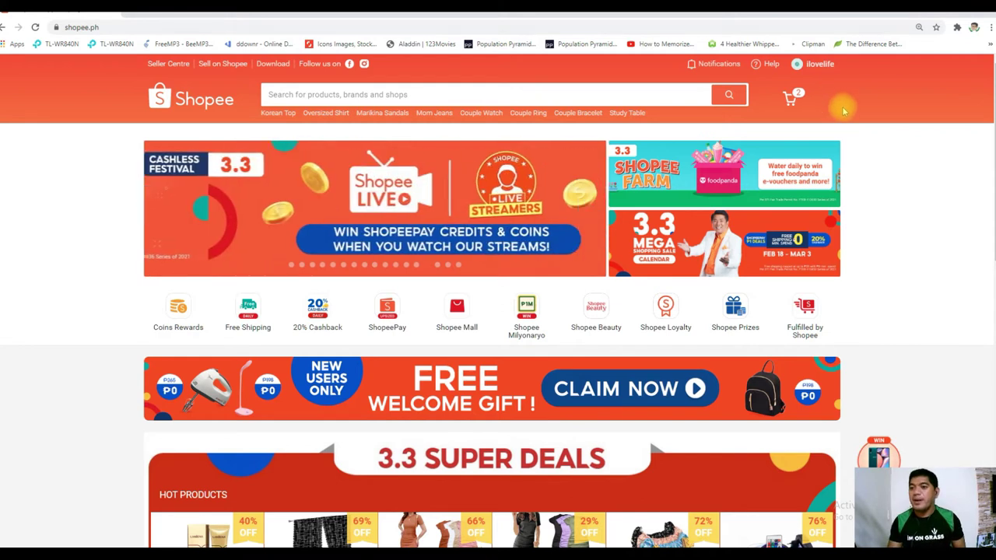
Show the account dropdown (My account, My purchase, Logout) under the username on the homepage
mouse_move(812, 66)
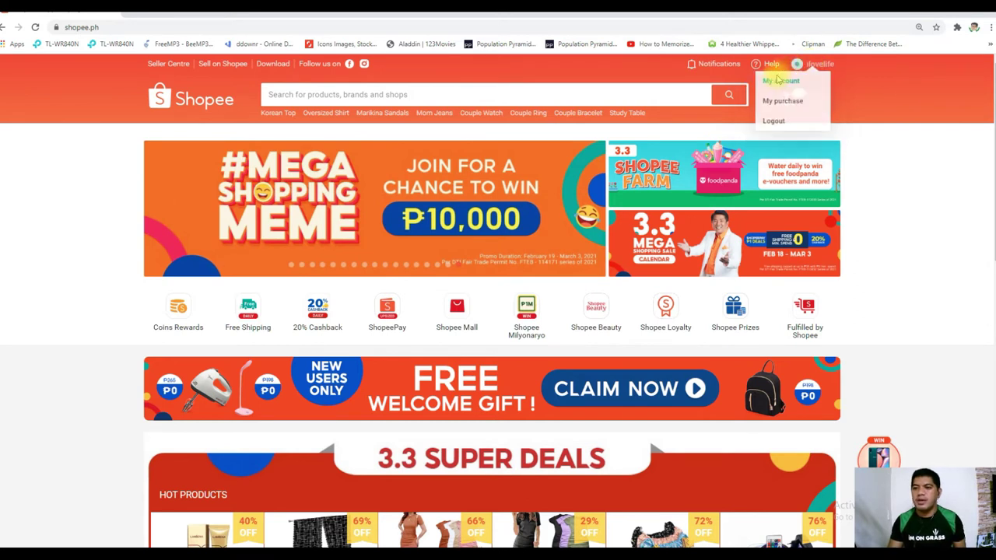
On the My Profile page, enter the account holder's full name in the Name field
left_click(777, 83)
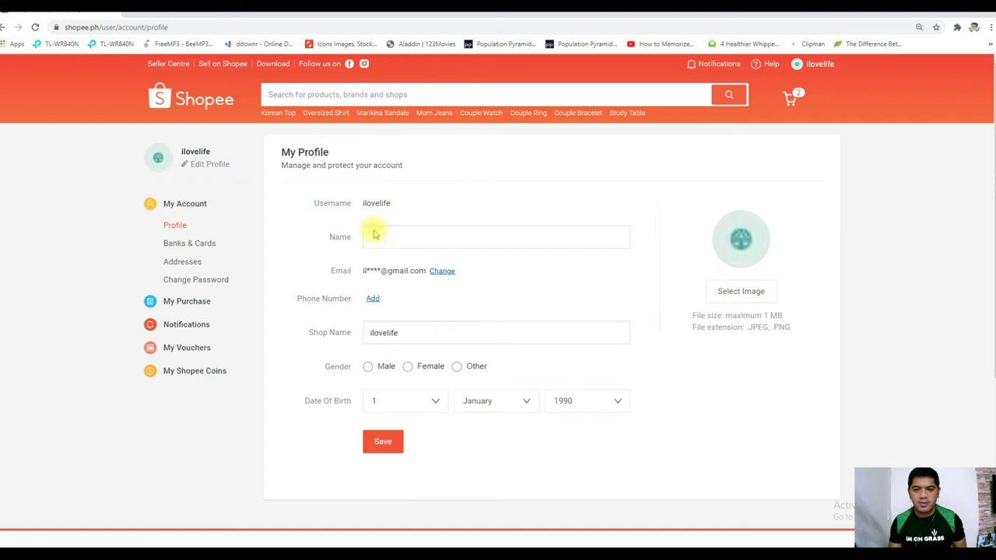
double_click(330, 203)
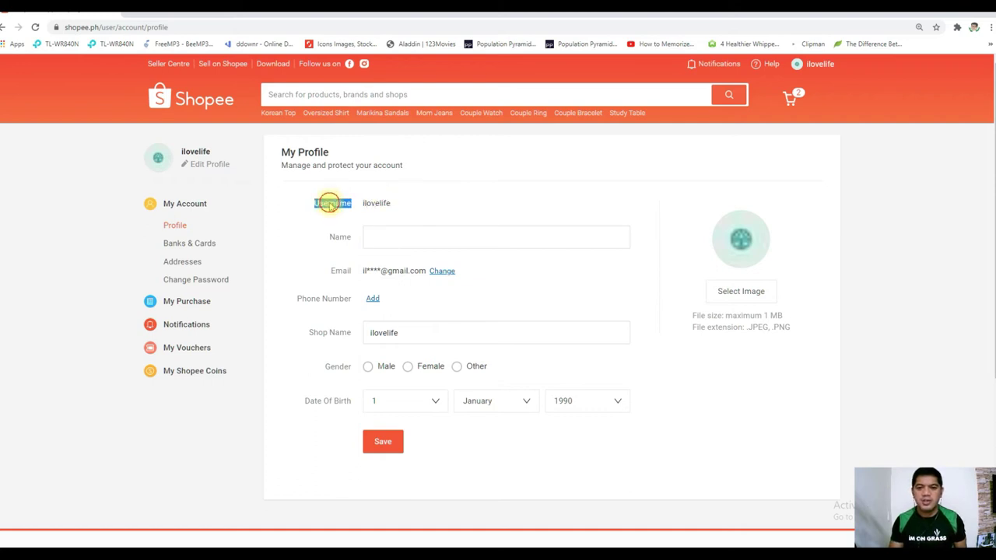
left_click(330, 203)
left_click(382, 235)
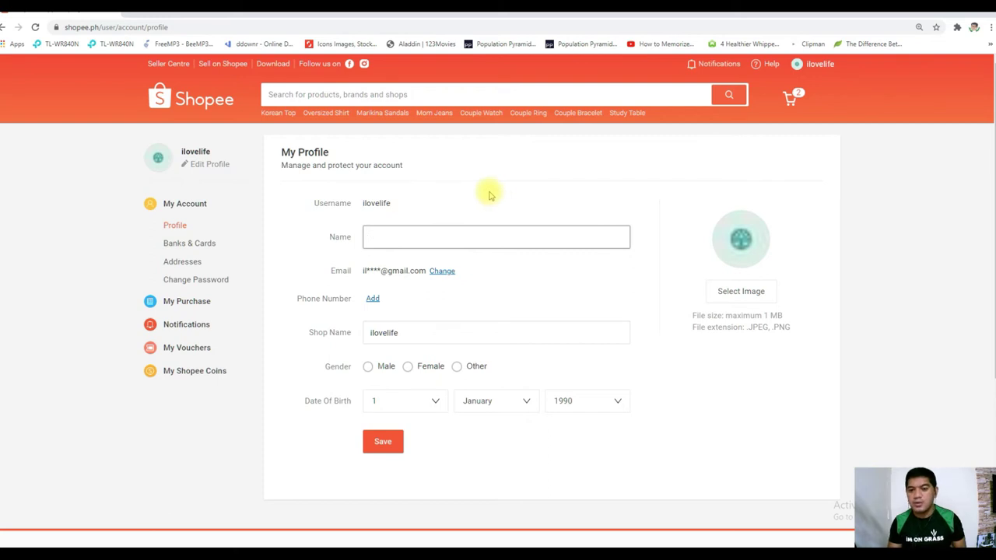
type("AL")
key("BackSpace")
key("BackSpace")
left_click(405, 237)
type(".")
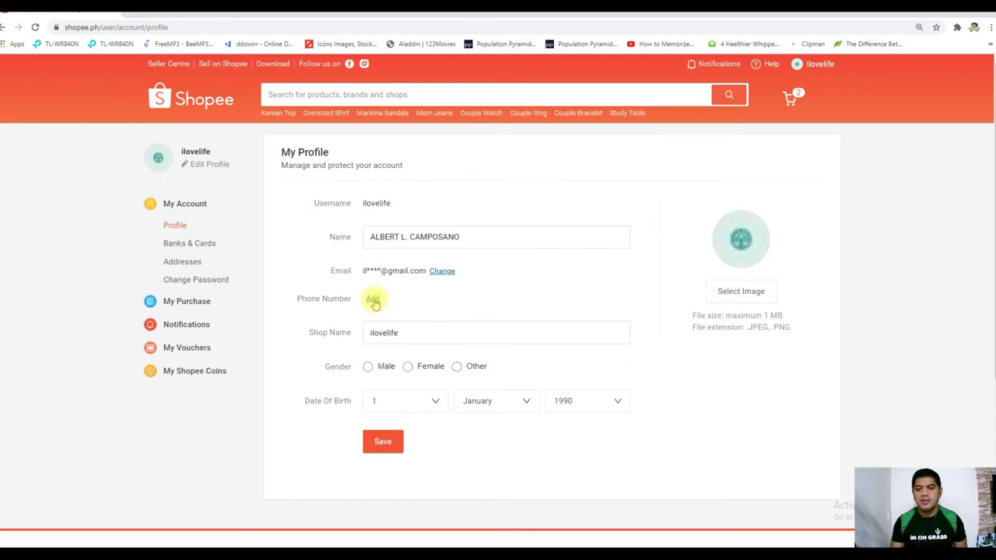
Start adding a phone number and confirm the account password
left_click(378, 305)
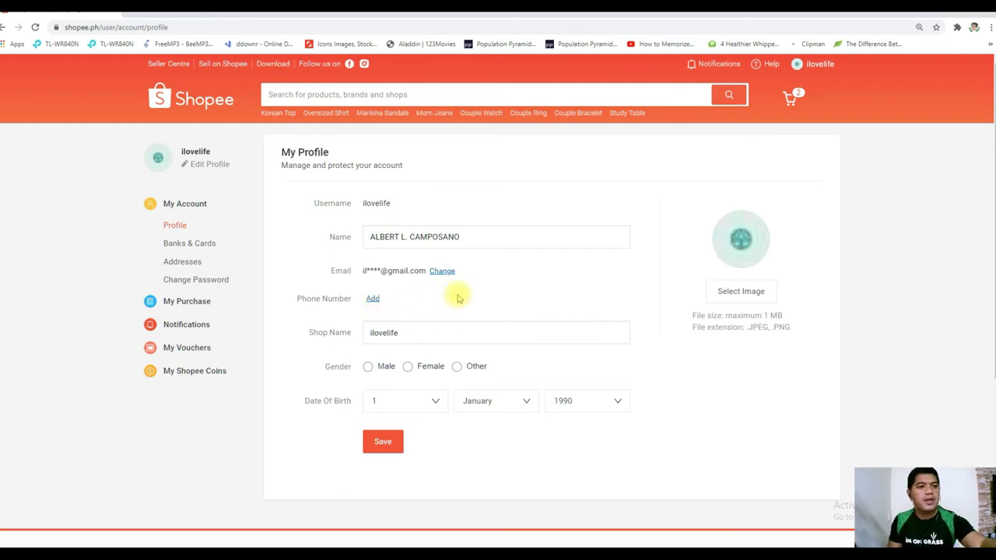
left_click(371, 299)
left_click(472, 245)
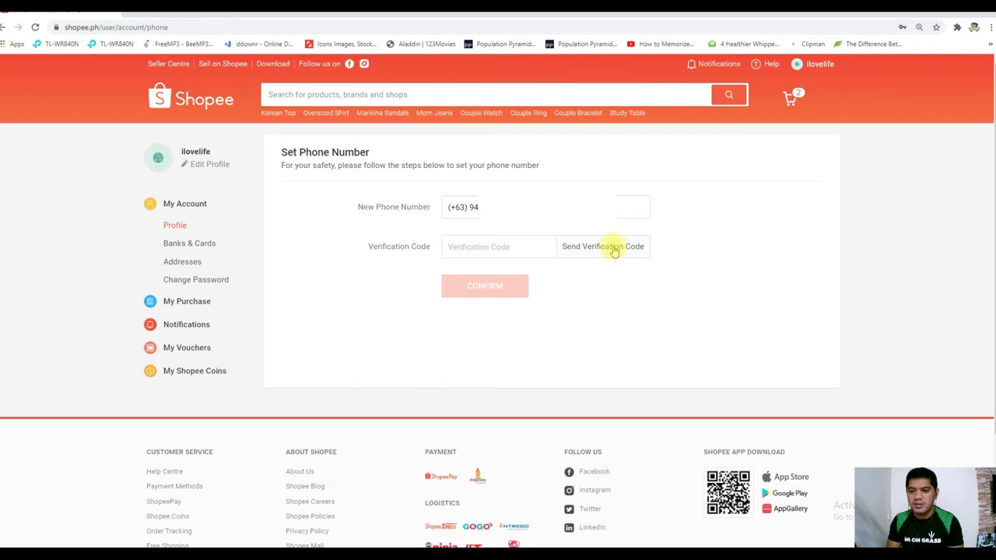
Request a verification code, dismiss the already-registered phone error, and return to My Profile
left_click(613, 249)
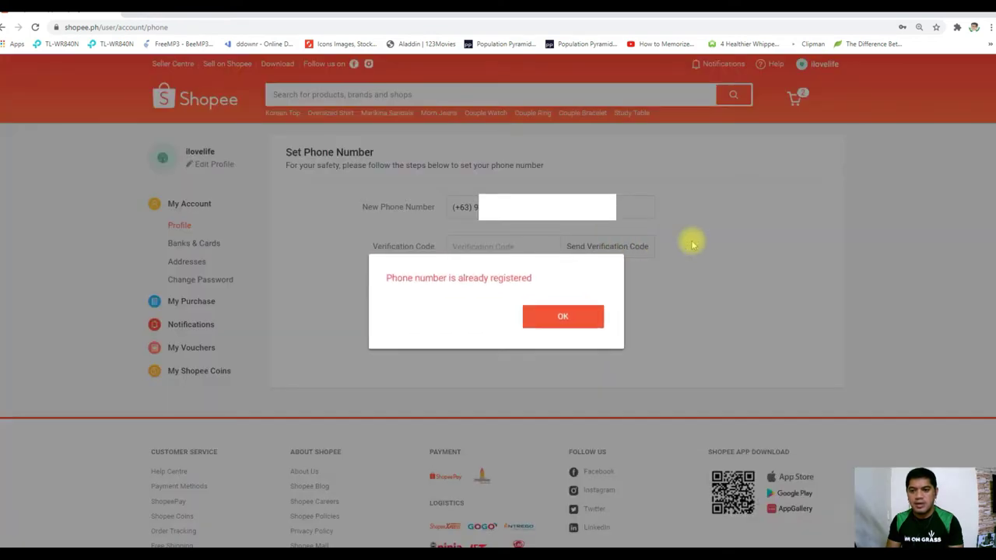
left_click(591, 324)
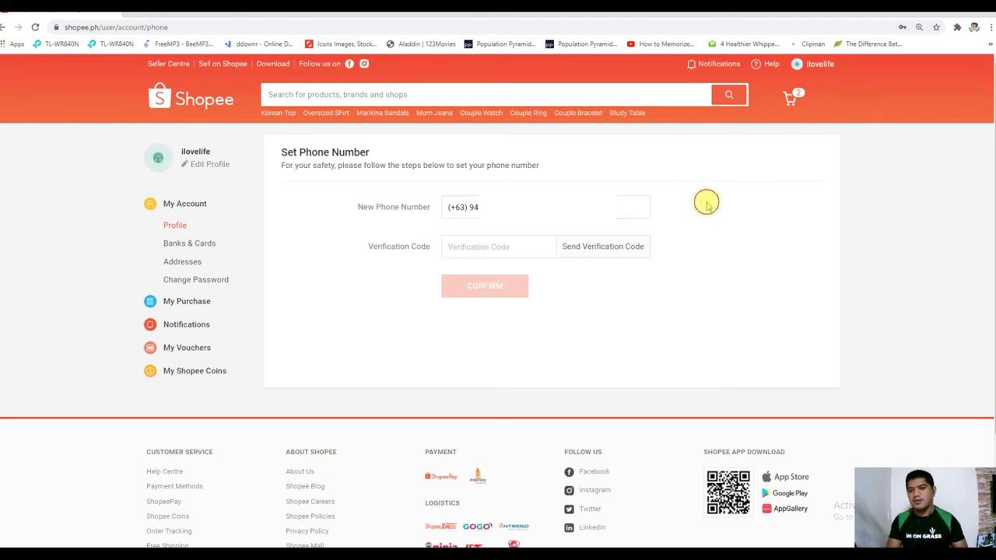
left_click(774, 84)
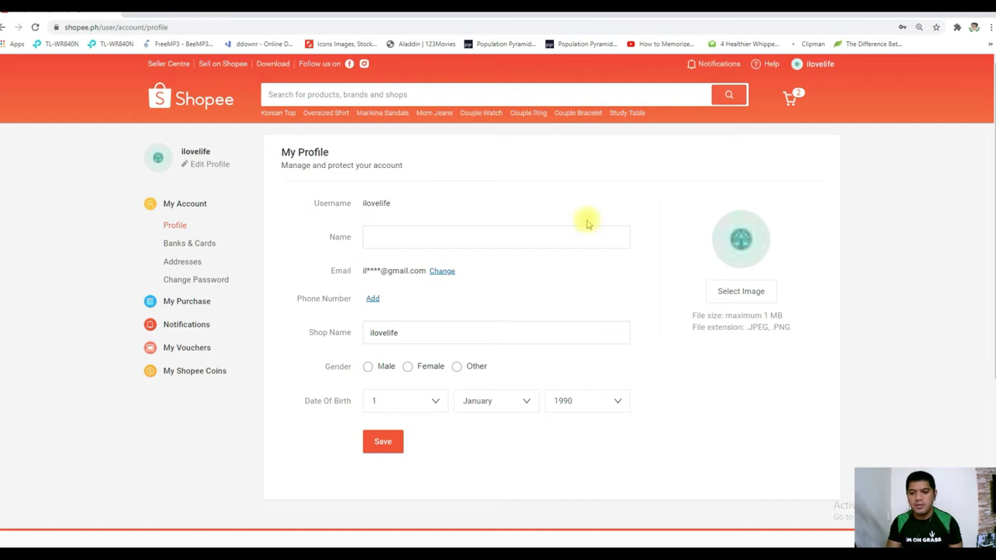
Enter the owner's full name and set the shop name to BAKING SUPPLIES PH
left_click(506, 235)
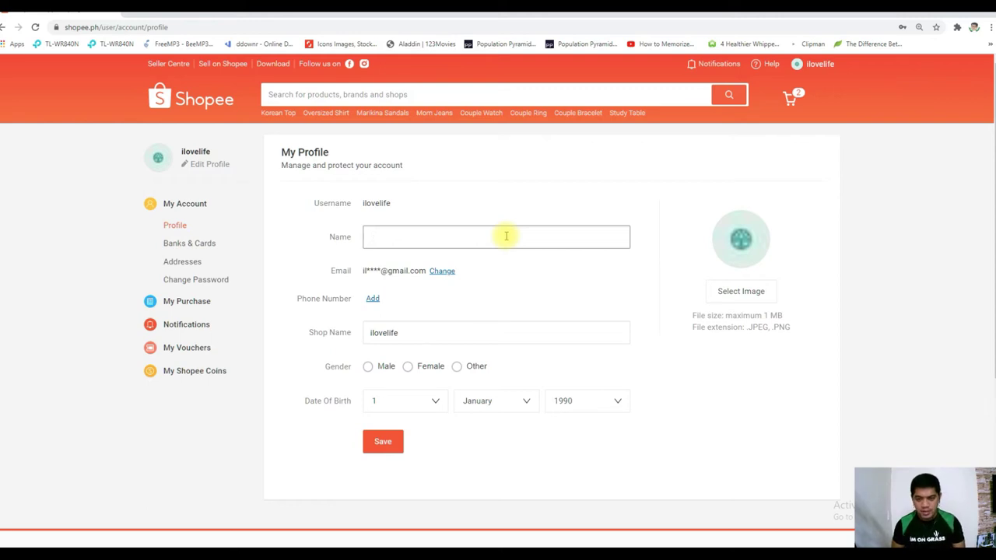
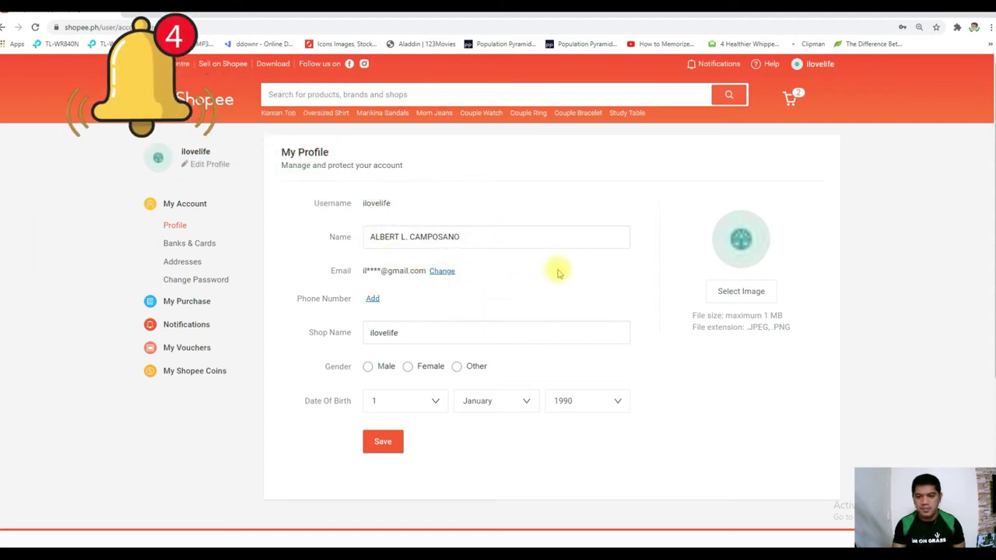
double_click(448, 332)
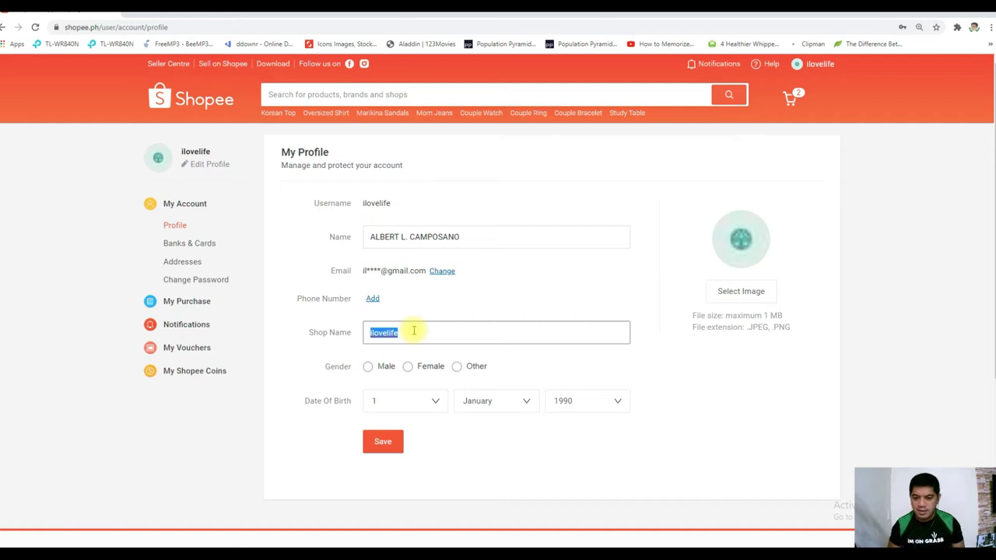
type("BAKING SUPPLIES PH")
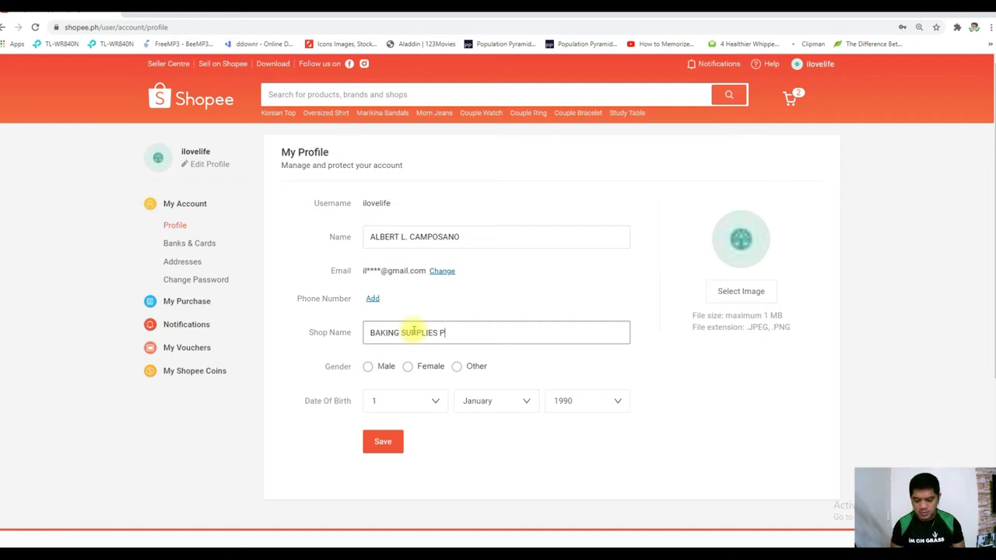
Set gender to Male and the birth day to 13
left_click(368, 366)
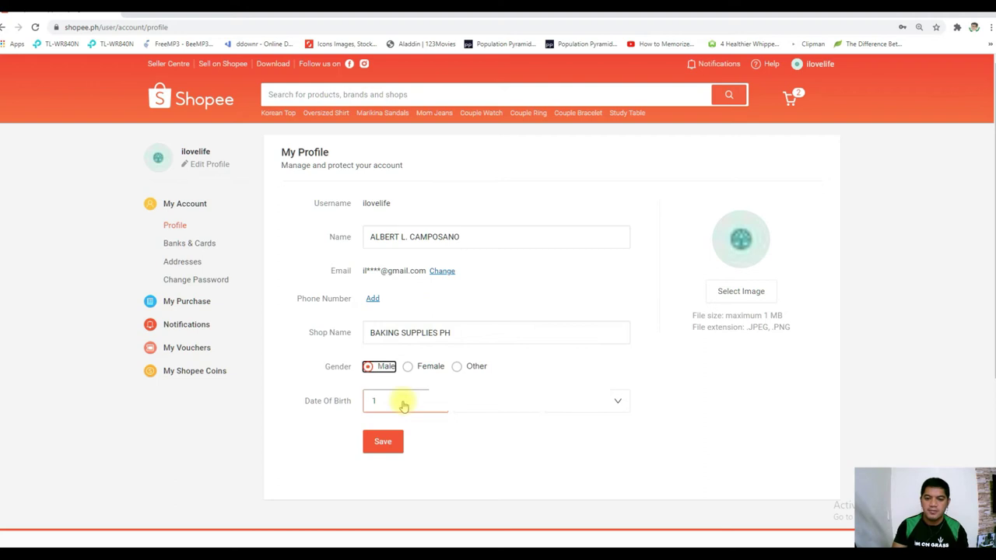
left_click(403, 405)
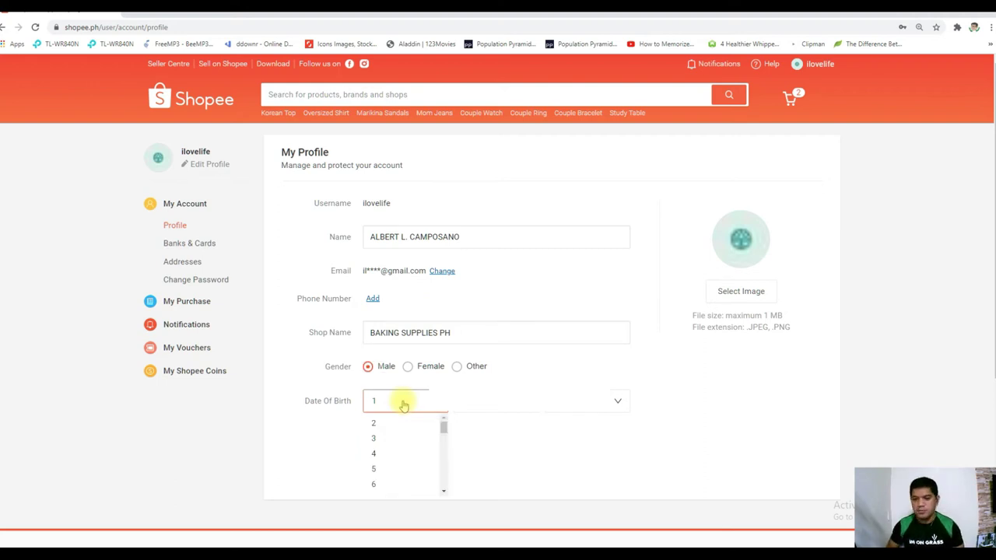
scroll(412, 444, "down", 2)
left_click(422, 442)
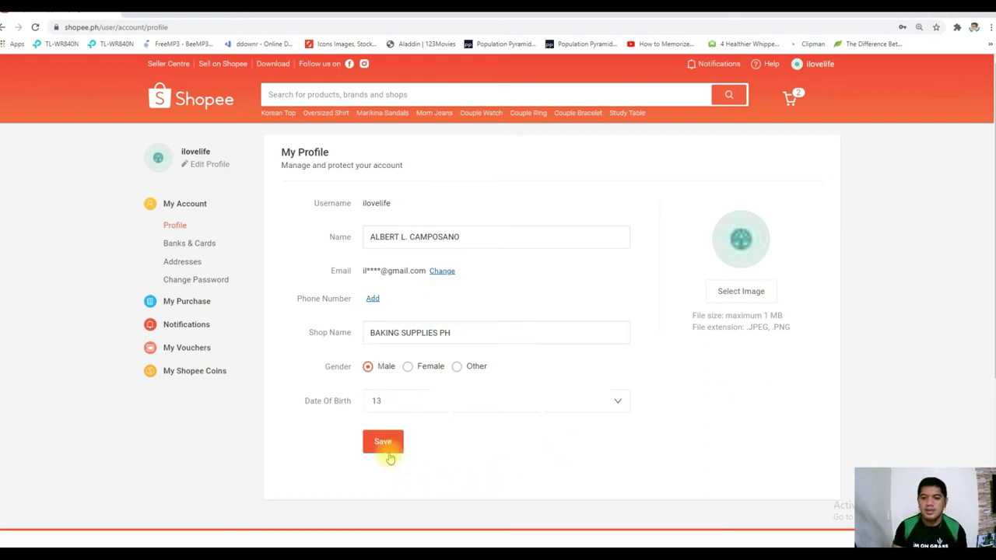
After the duplicate-name error, rename the shop BAKING SUPPLIES PHILIPPINES and save the profile
triple_click(332, 332)
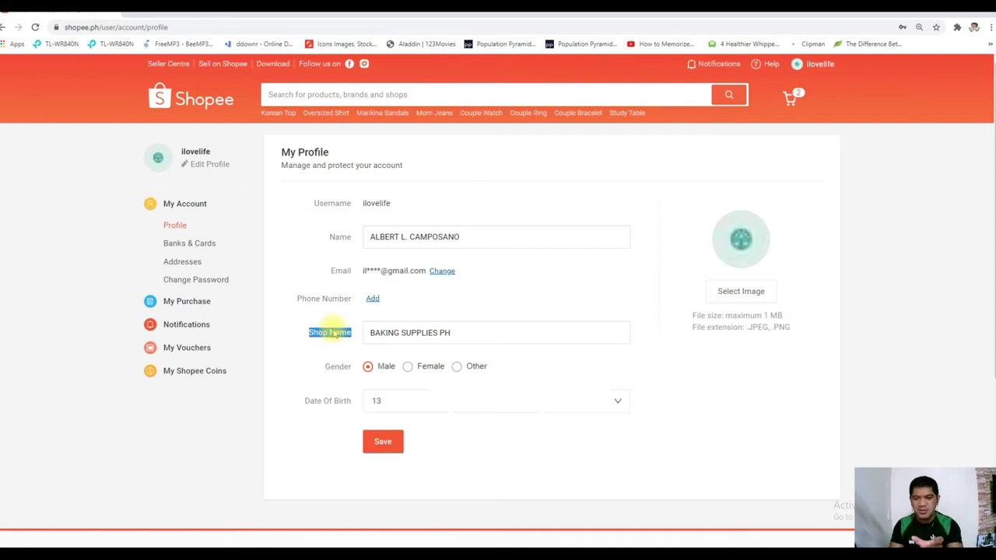
left_click(305, 441)
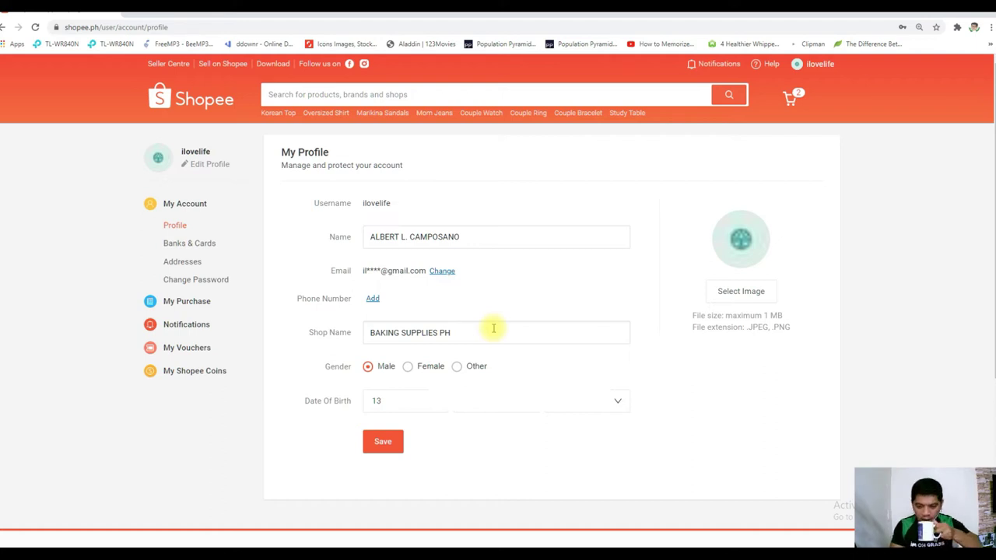
left_click(385, 449)
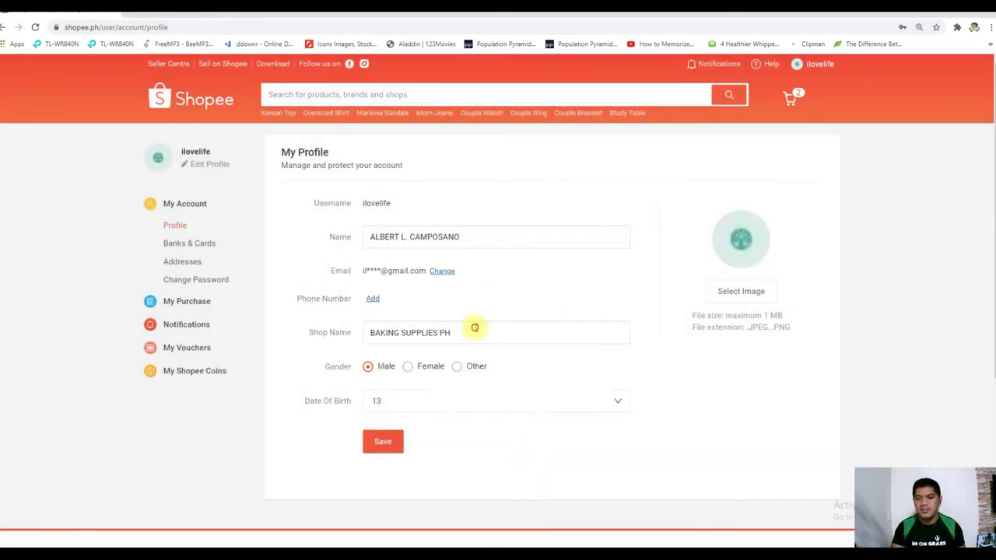
double_click(474, 328)
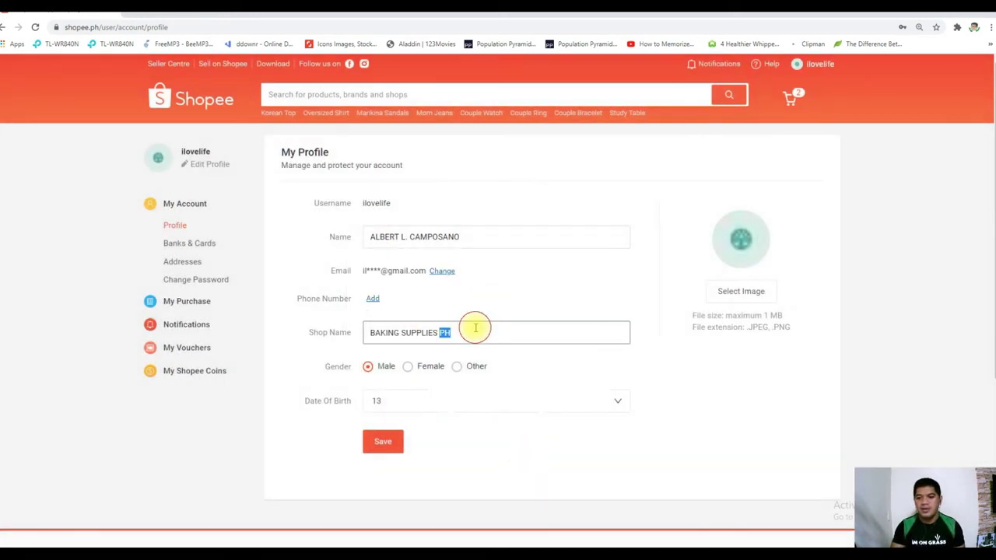
type("PHILIPPINES")
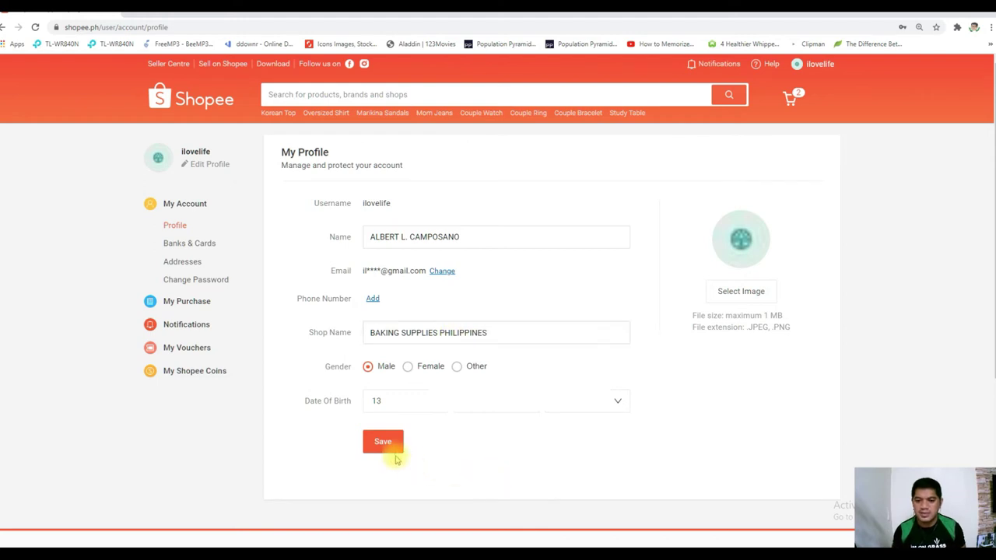
left_click(391, 445)
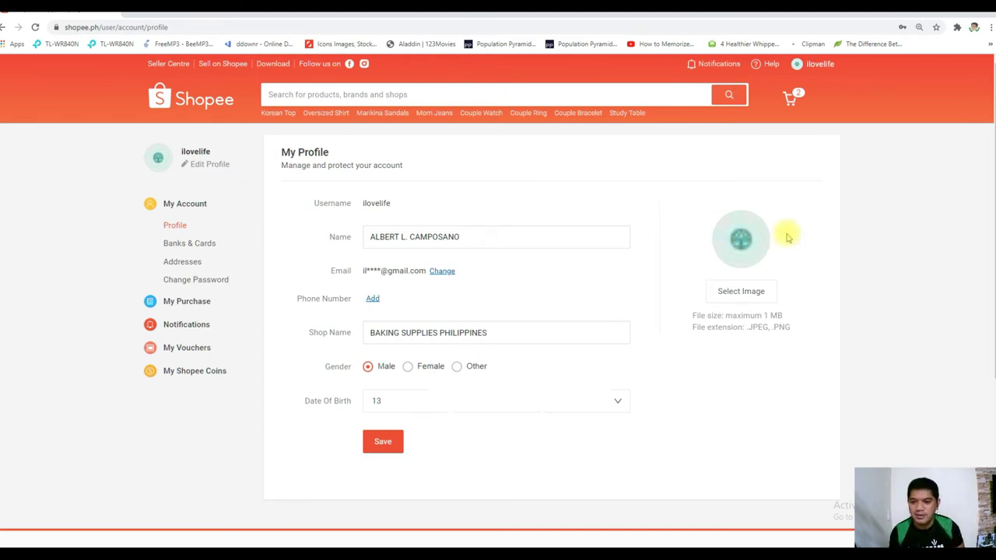
Set the profile picture to the Store Profile image and save
left_click(739, 243)
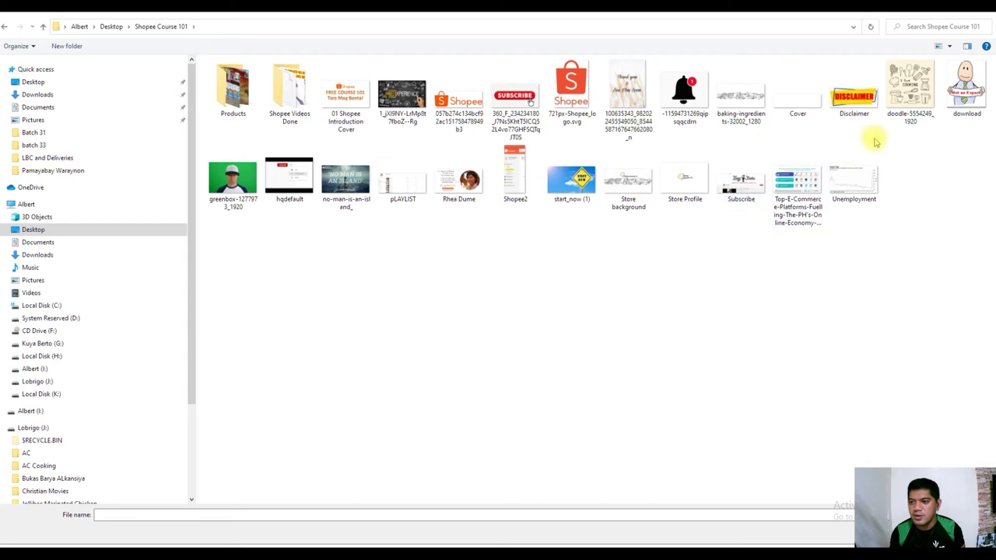
double_click(684, 182)
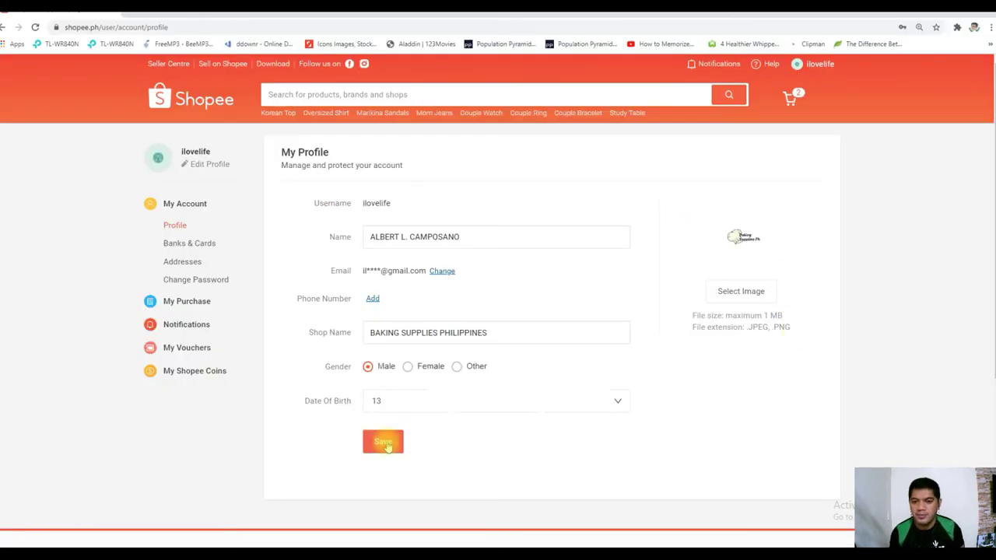
left_click(384, 441)
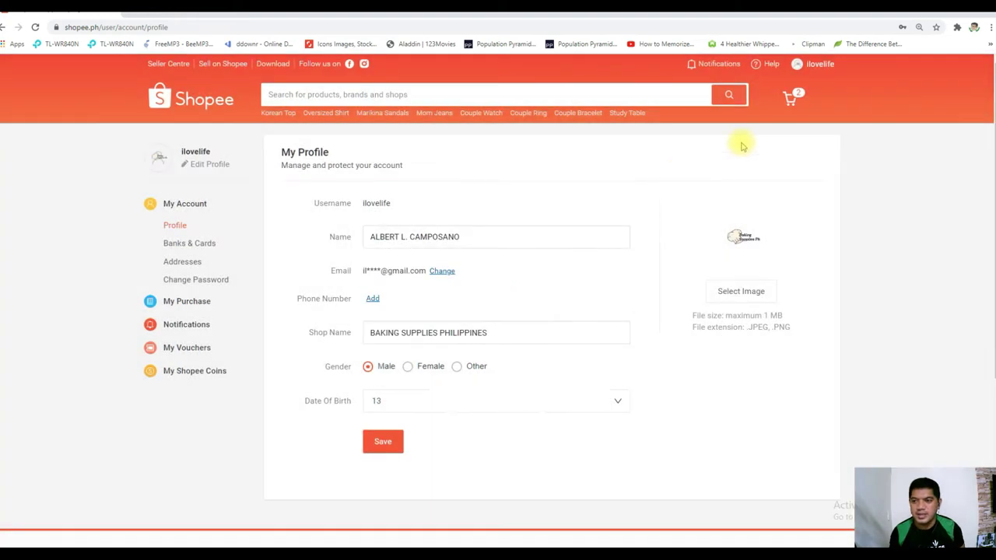
Go to the Banks & Cards page
left_click(187, 245)
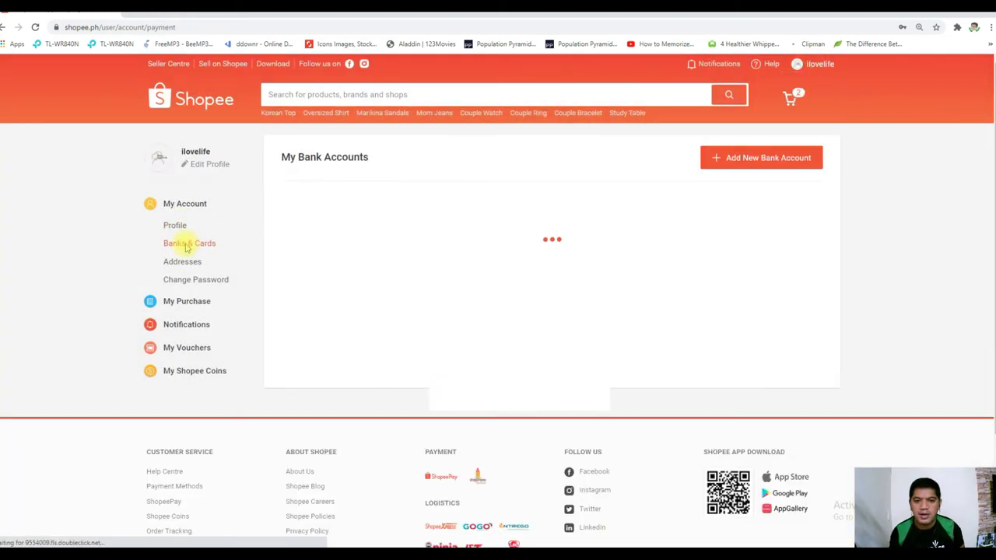
left_click(175, 225)
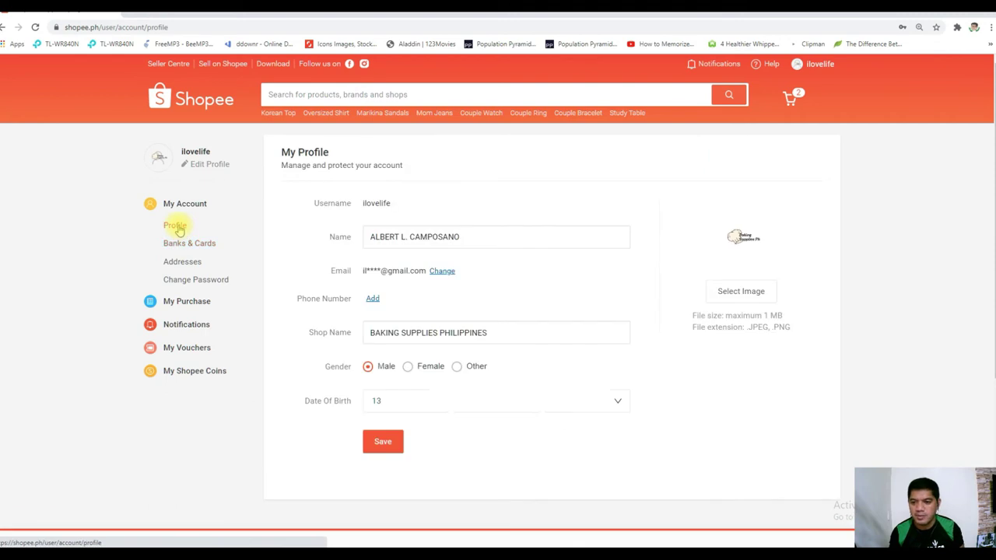
left_click(191, 244)
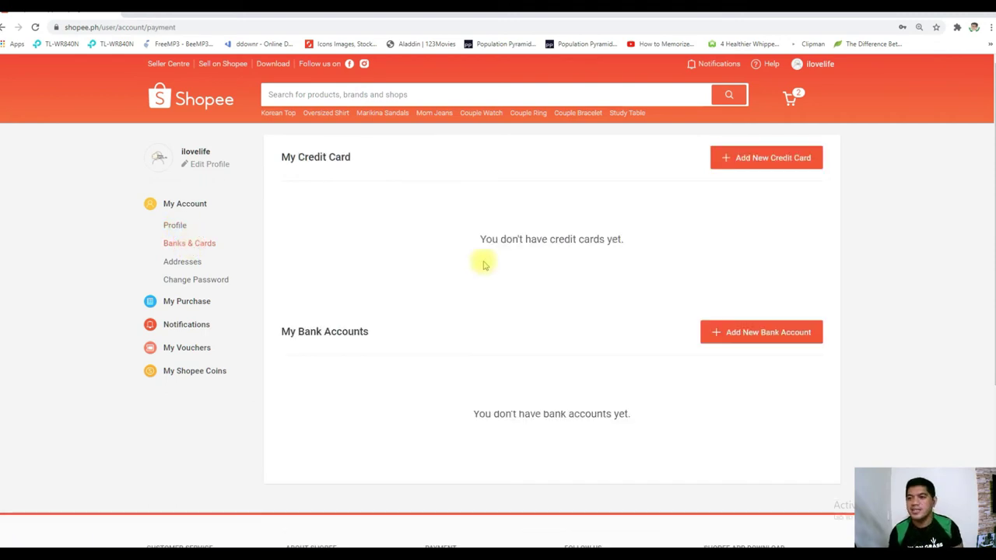
Go to the Addresses page under My Account in the sidebar
left_click(174, 262)
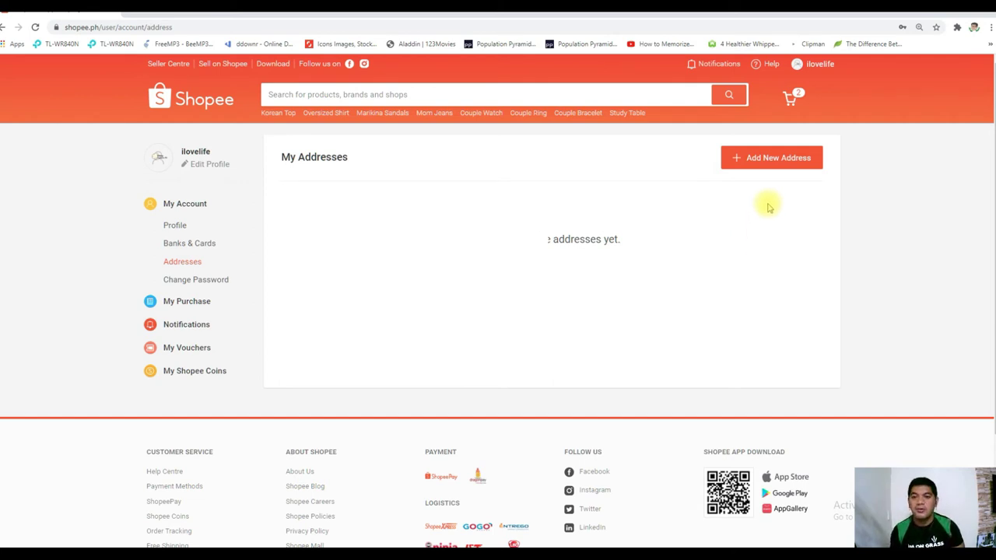
Add two delivery addresses, make the second one default, and start a third blank address
left_click(779, 159)
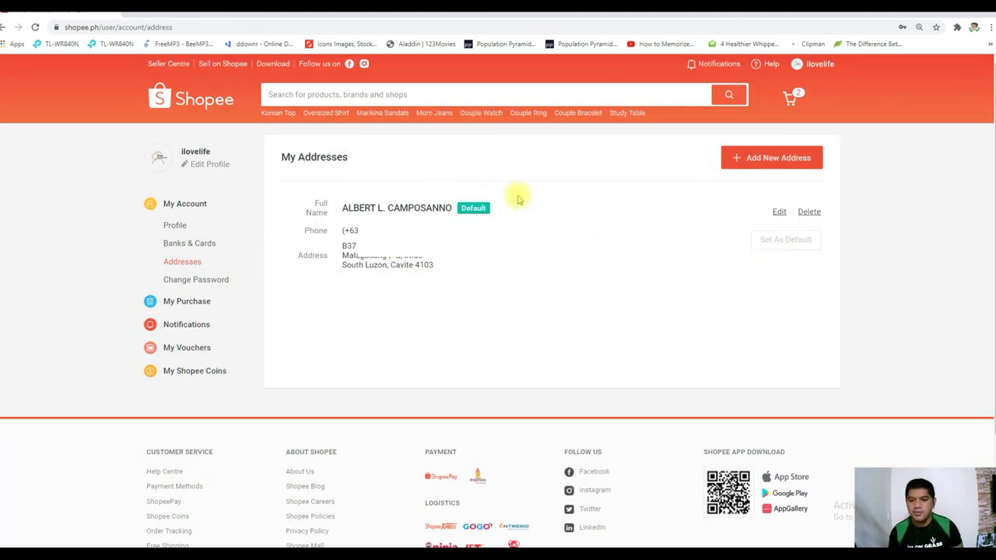
left_click(780, 158)
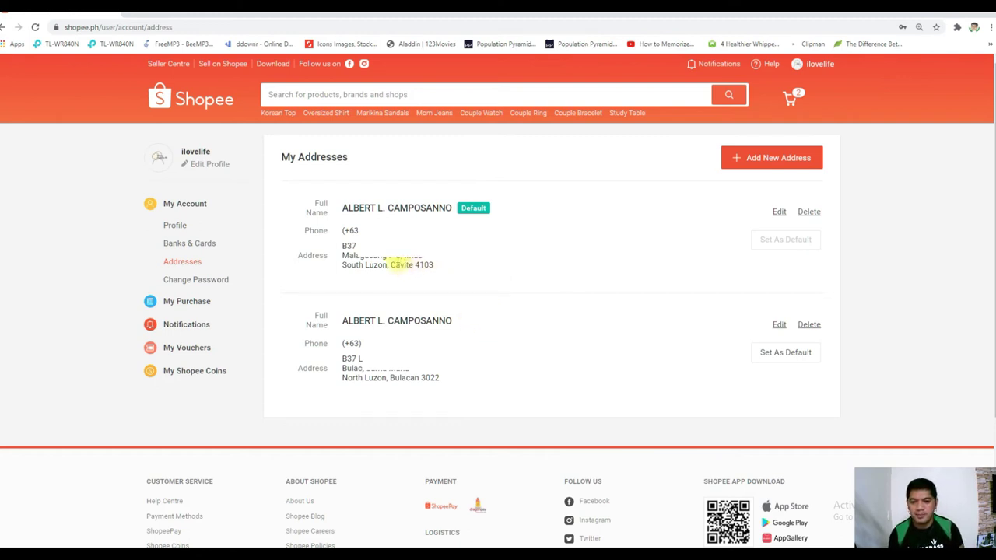
double_click(399, 378)
left_click(579, 275)
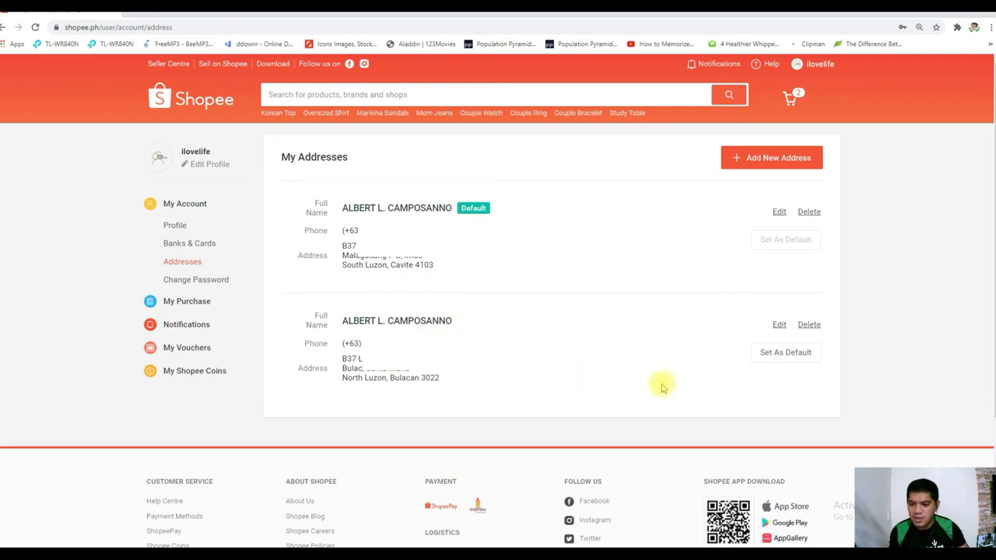
left_click(792, 360)
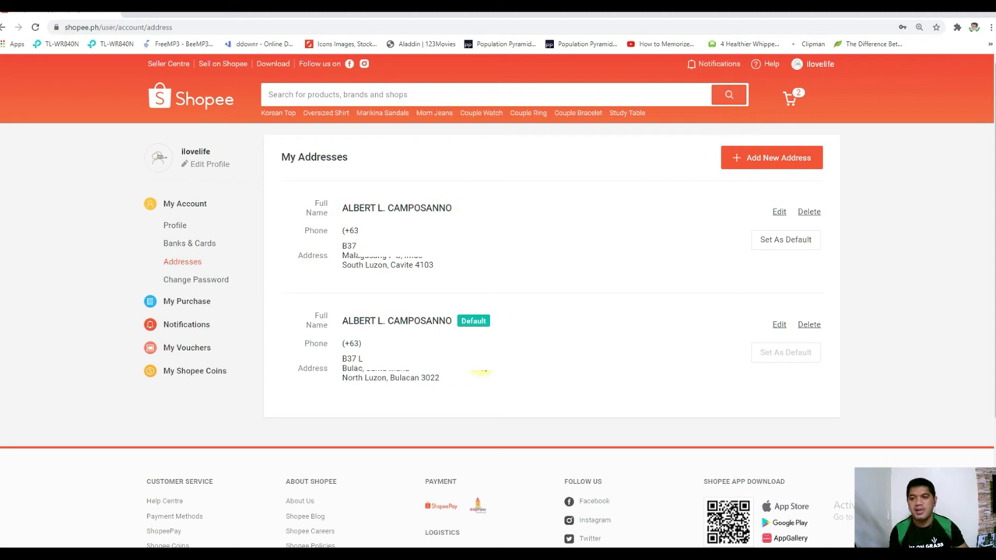
left_click(772, 159)
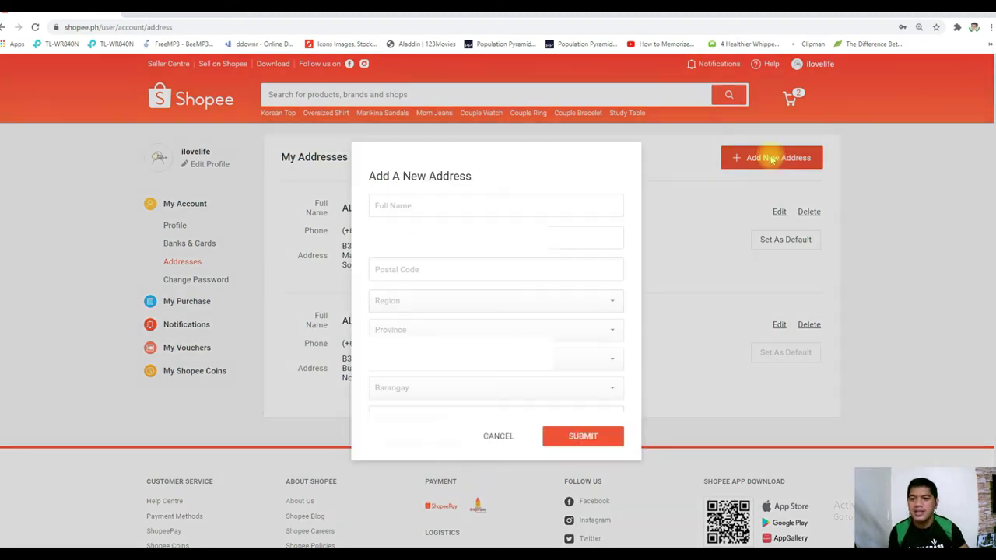
Cancel the new address, make the first address default again, and switch to Seller Centre
left_click(490, 436)
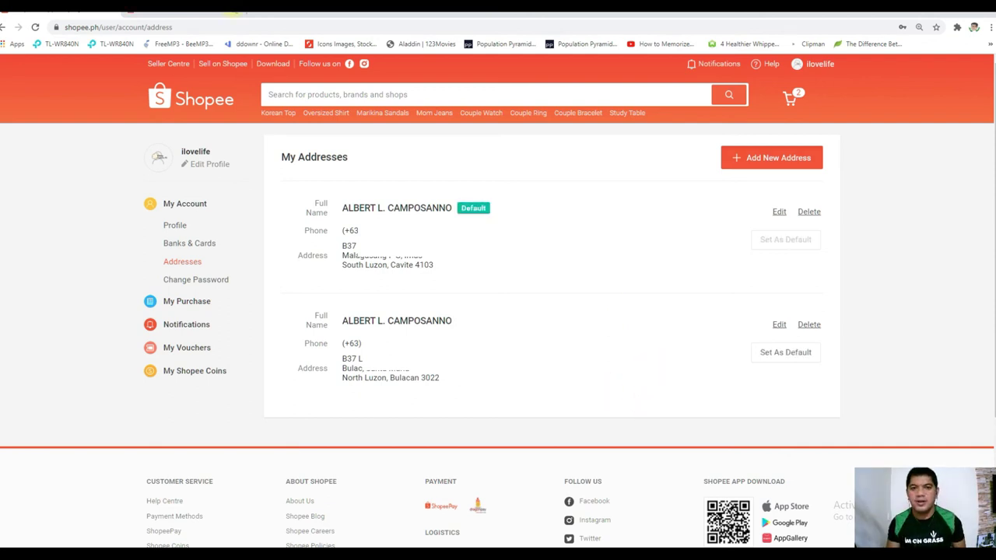
left_click(235, 9)
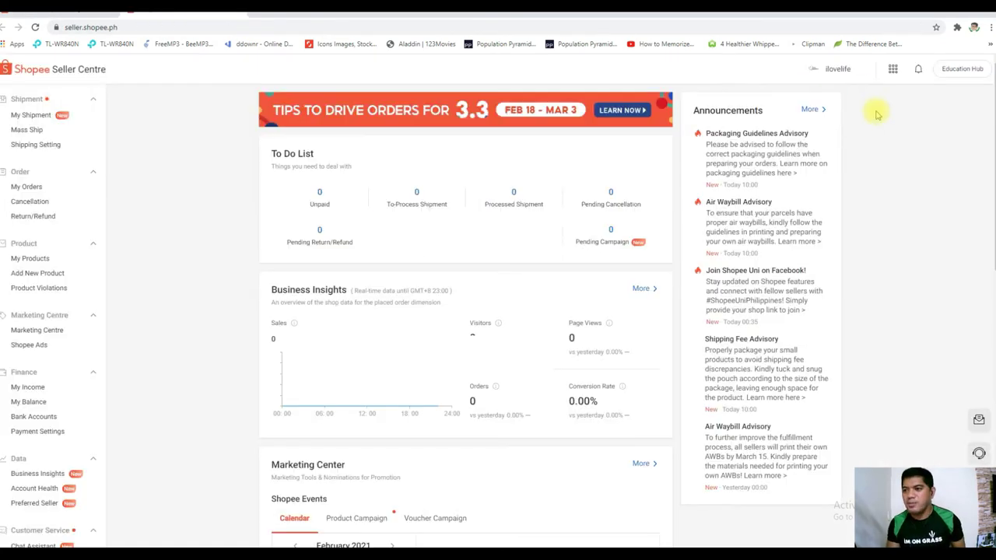
mouse_move(830, 71)
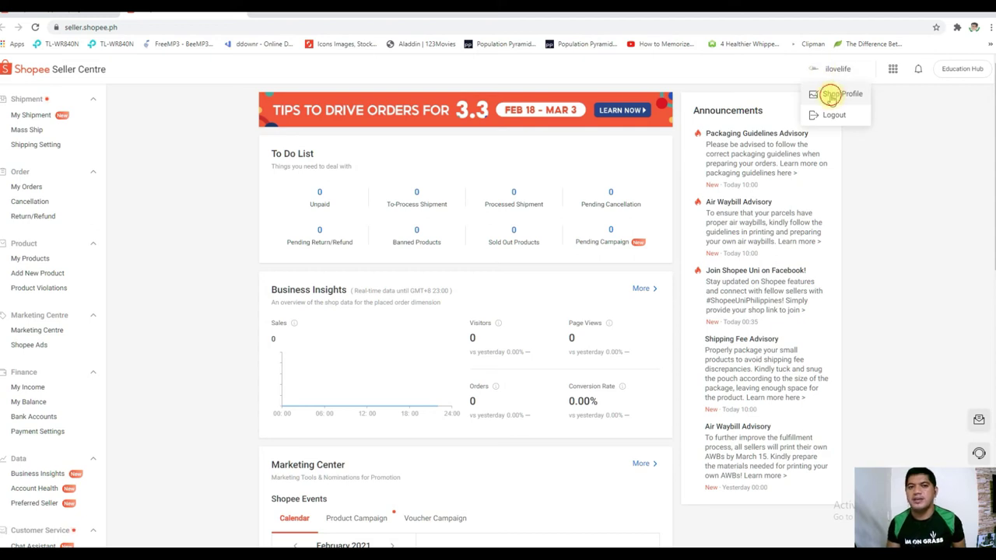
Set the shop cover photo to Store background, save, then view the Fire Ants storefront
left_click(830, 96)
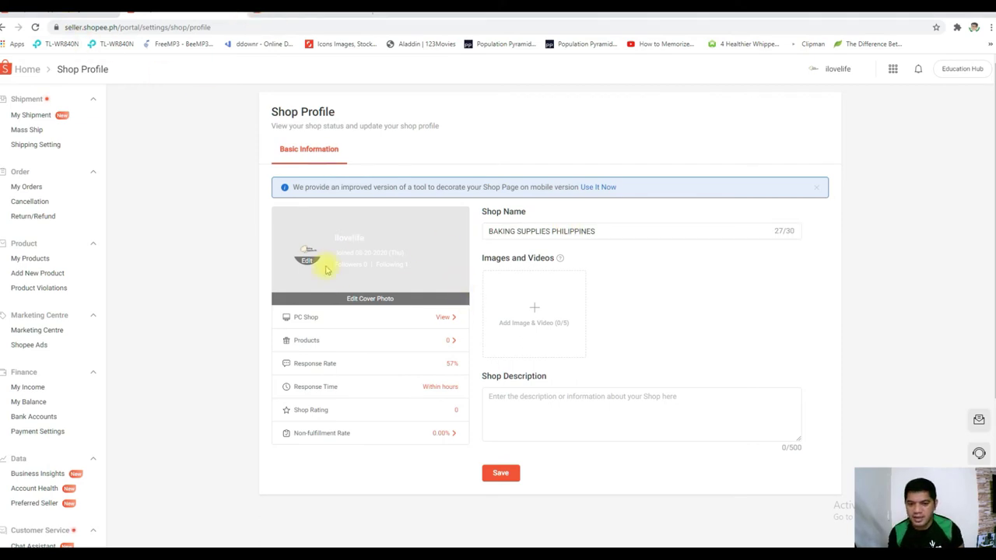
left_click(311, 8)
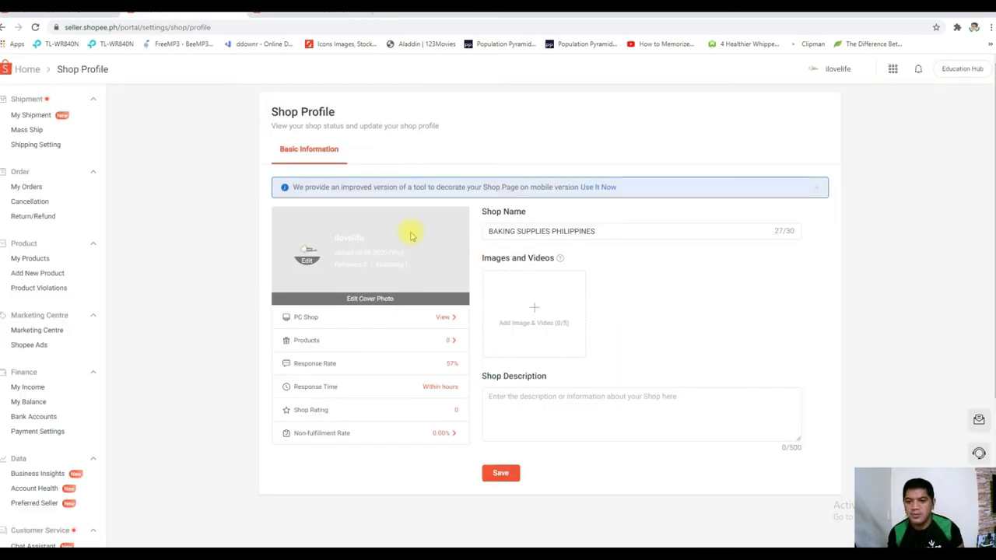
left_click(378, 302)
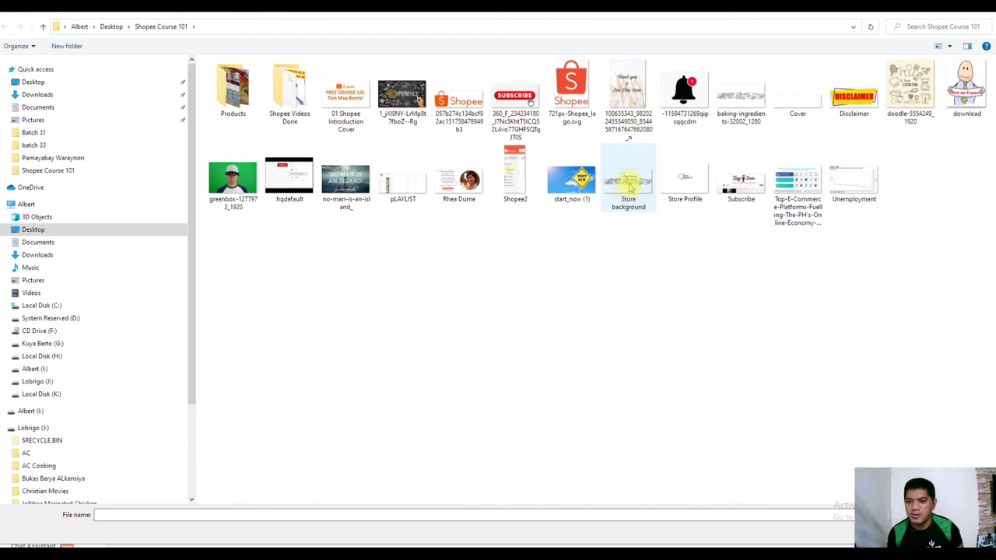
double_click(631, 204)
left_click(670, 424)
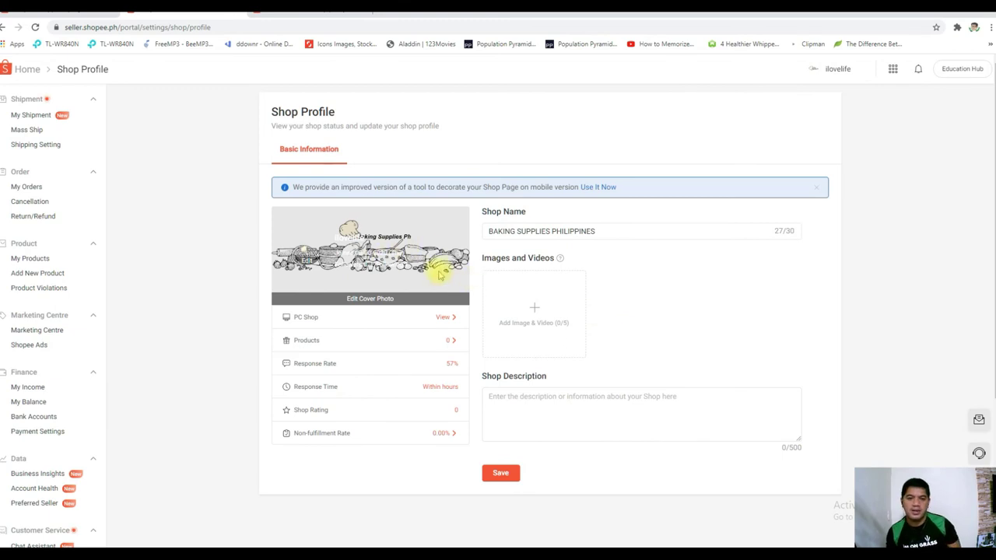
left_click(501, 474)
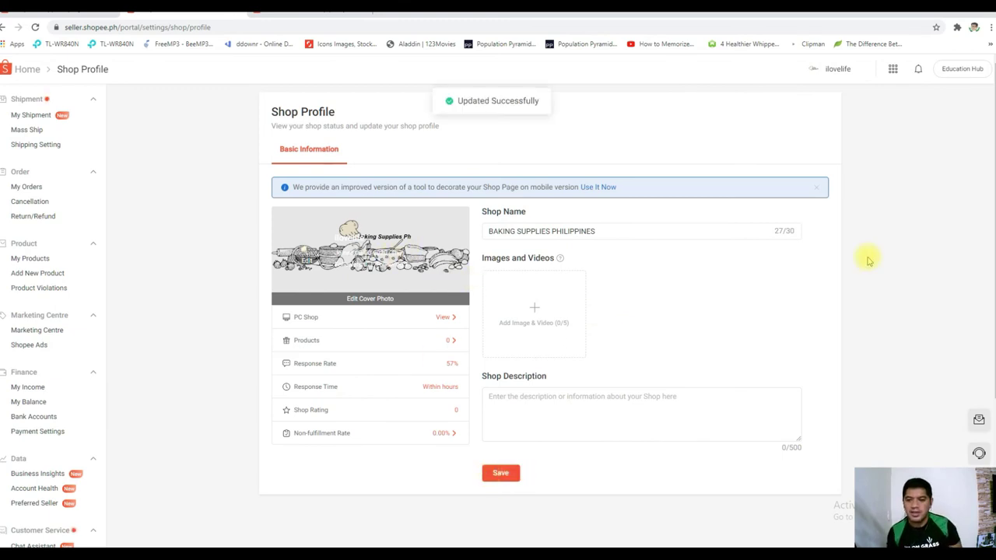
left_click(613, 231)
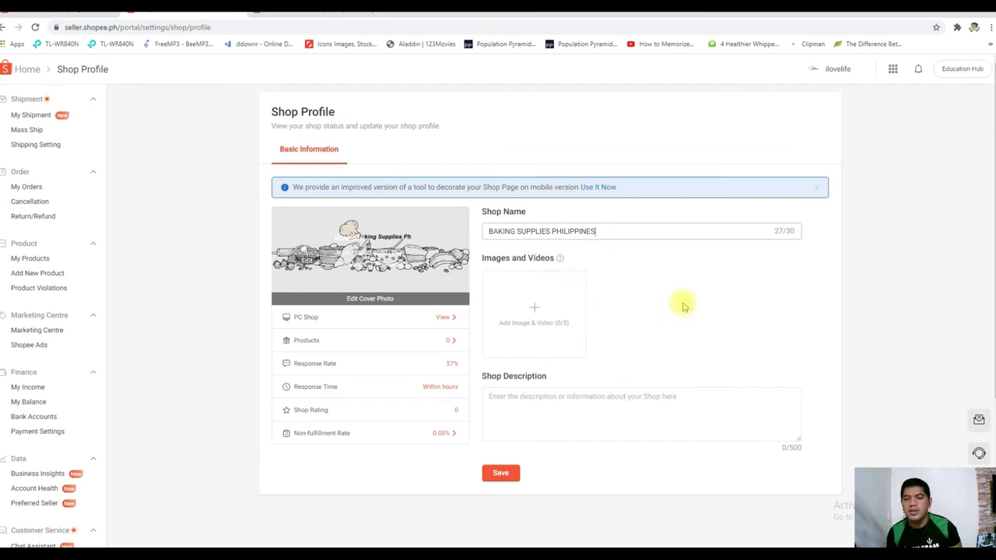
left_click(296, 17)
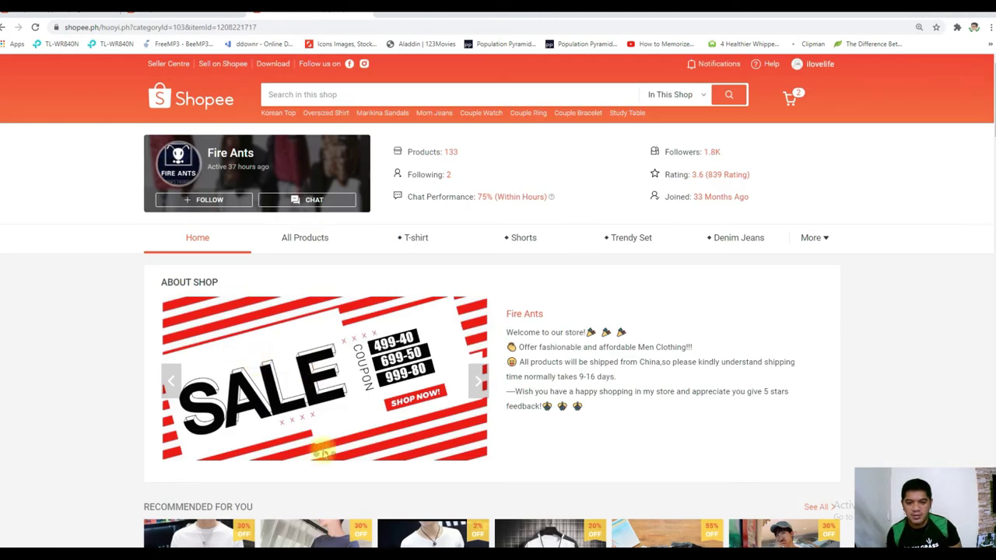
Add the Flavorade Ube product photo from the Products folder as the first shop image
left_click(332, 453)
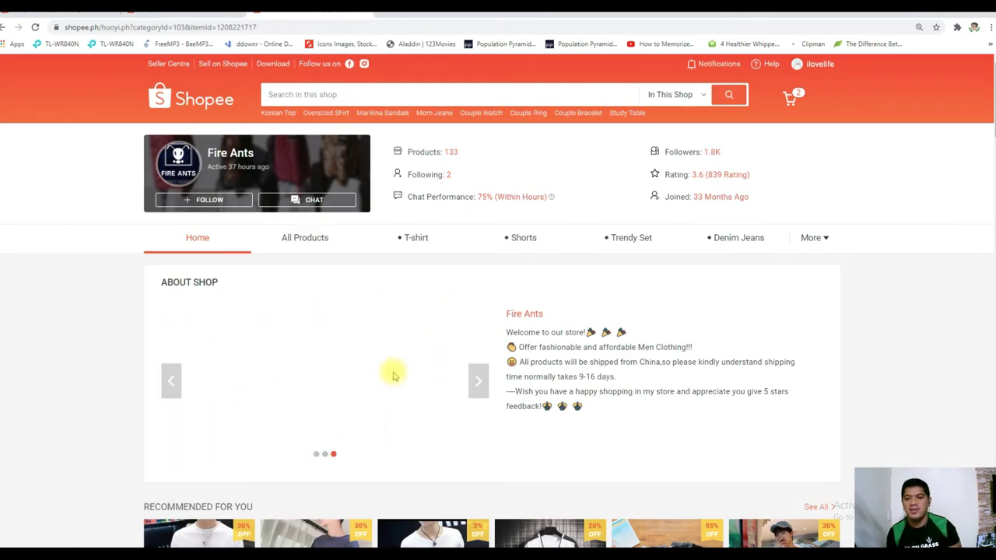
left_click(311, 6)
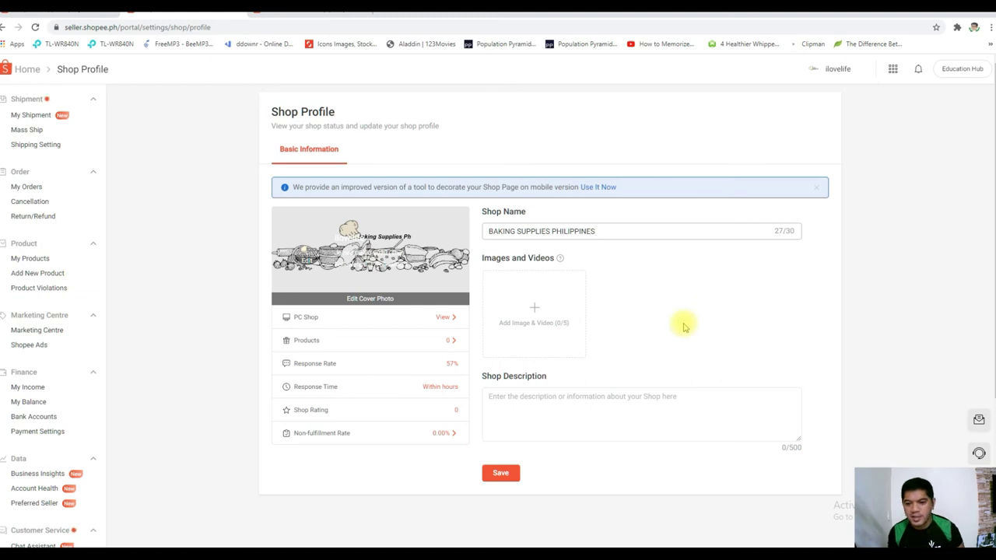
left_click(547, 306)
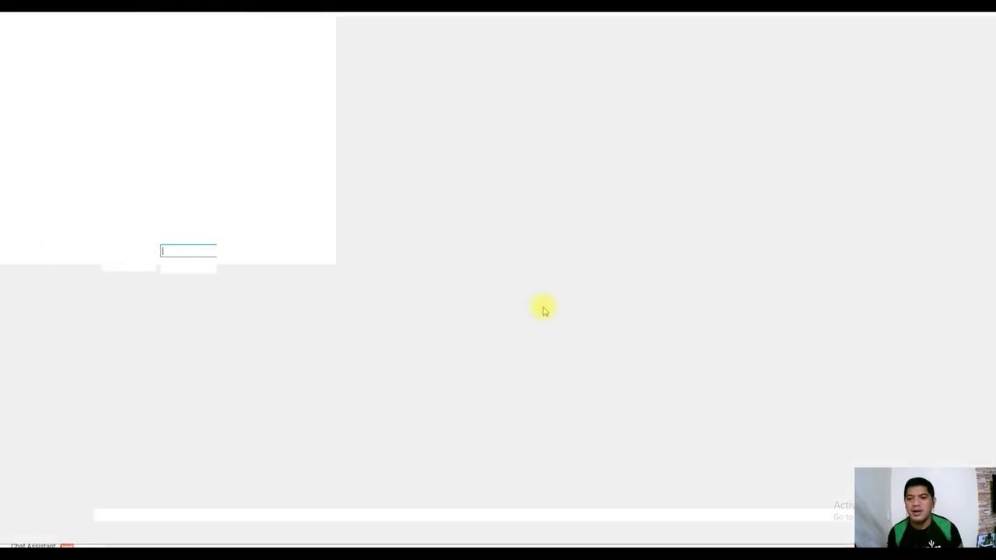
double_click(227, 88)
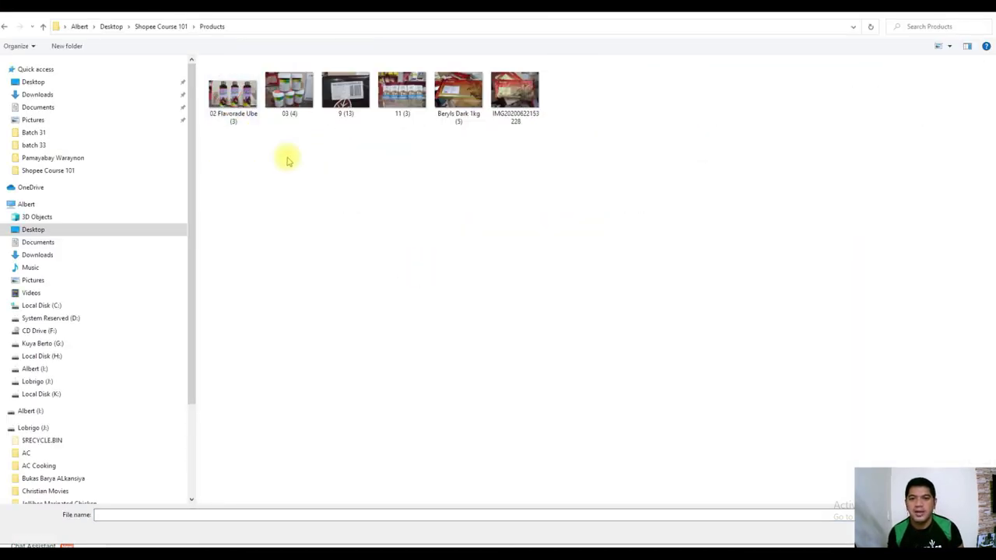
double_click(233, 92)
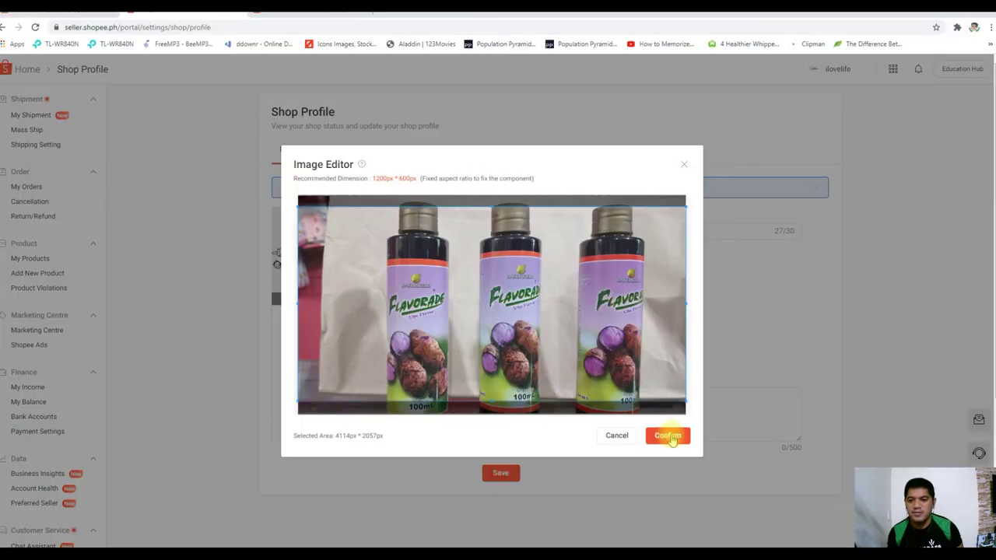
left_click(667, 436)
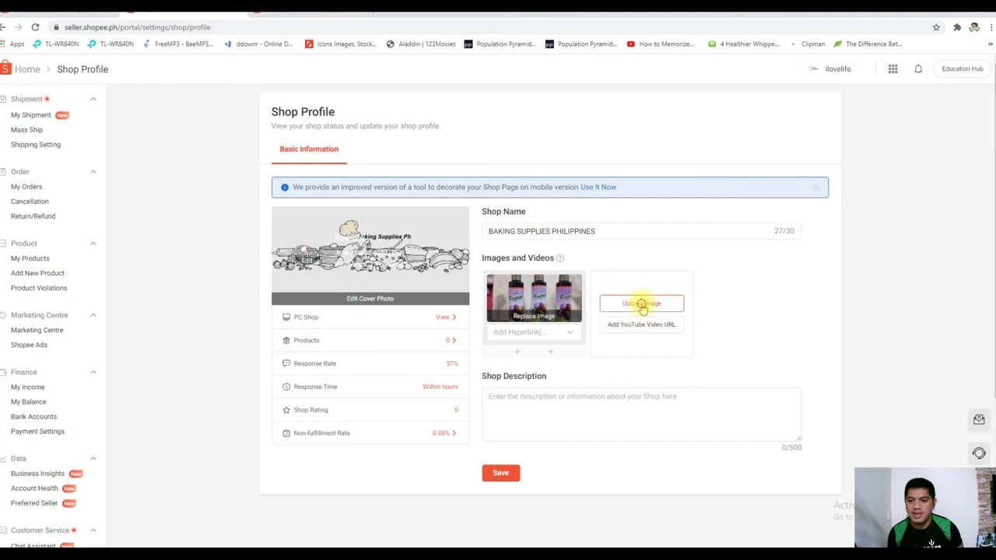
Add a second product photo as a shop image, leaving it without a hyperlink
left_click(641, 303)
double_click(402, 91)
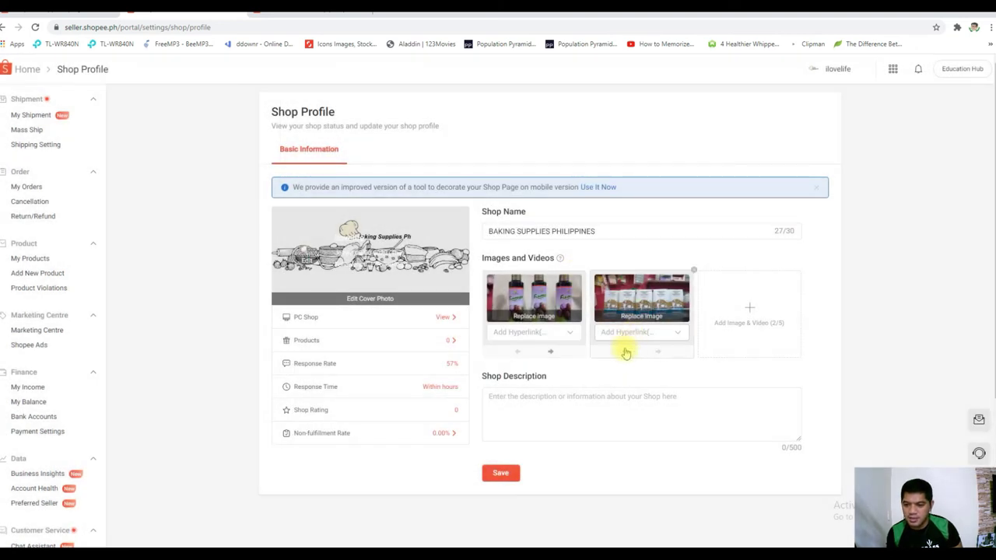
left_click(631, 340)
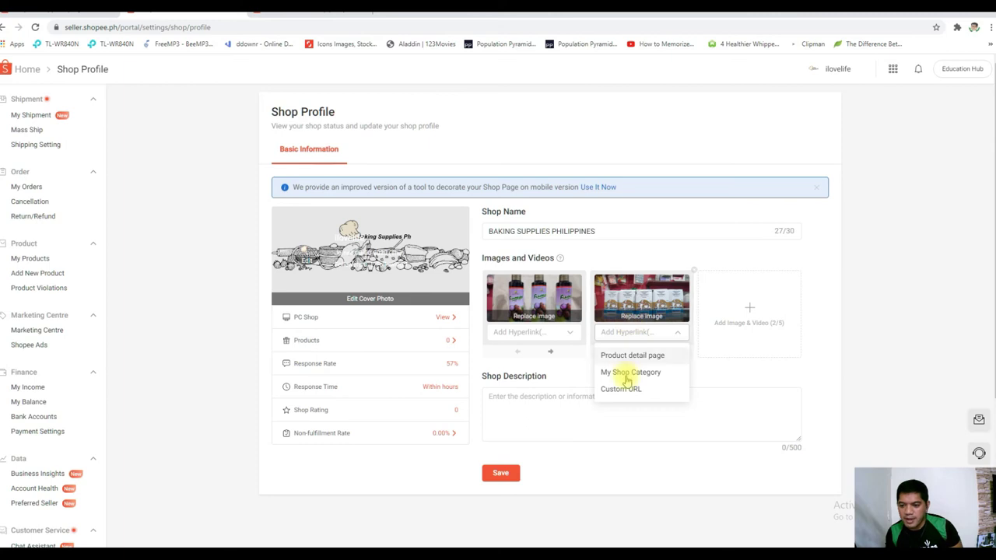
left_click(638, 443)
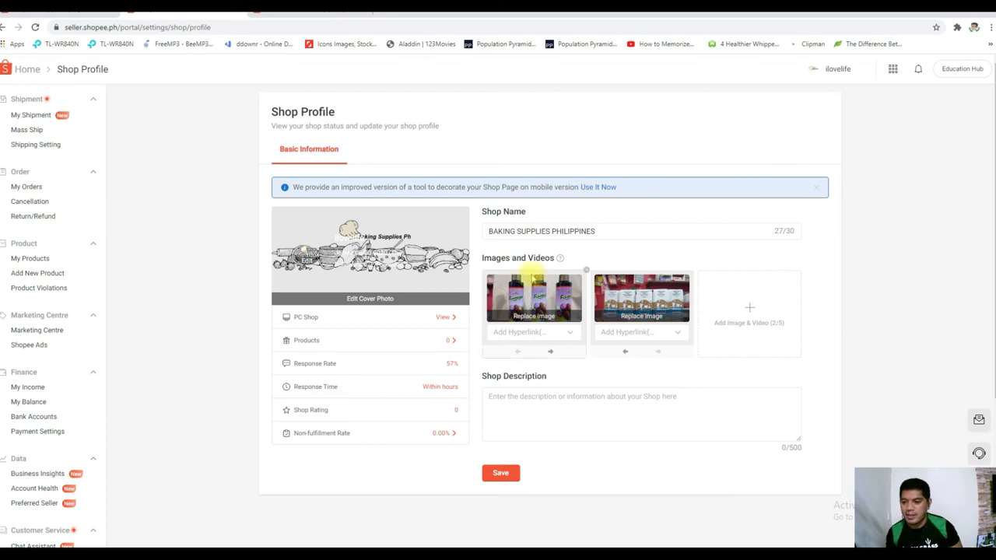
Add the Berlys Dark 1kg product photo as the third shop image
left_click(747, 304)
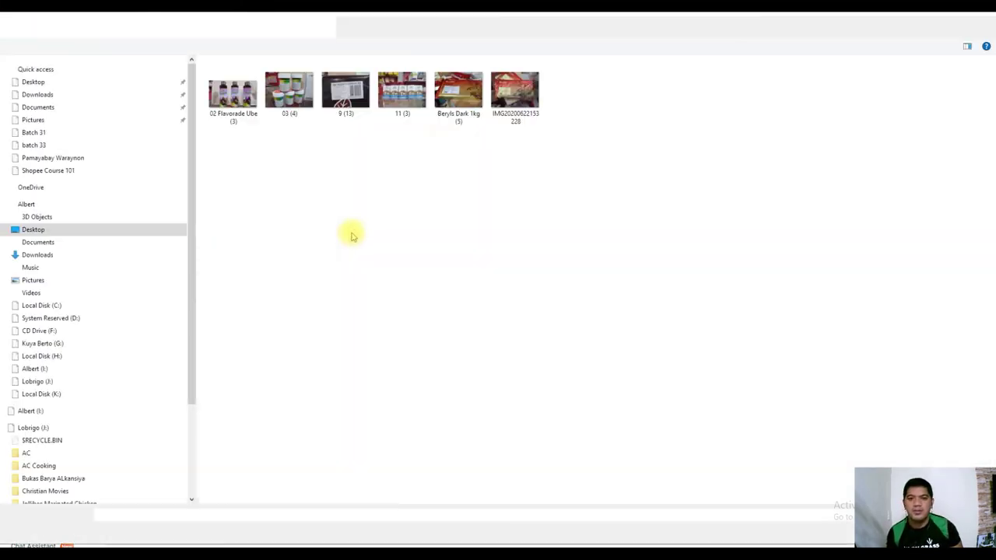
left_click(402, 88)
double_click(462, 81)
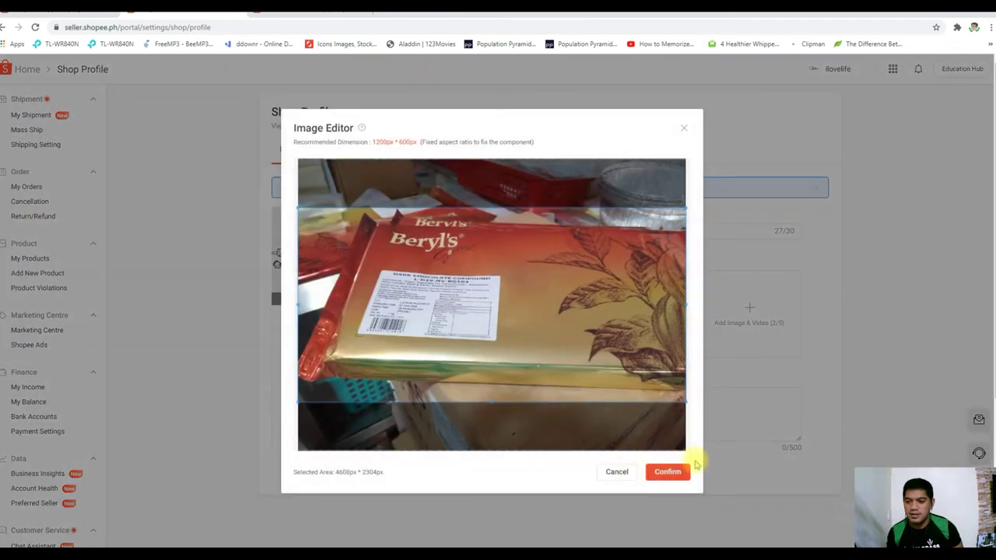
left_click(684, 470)
Add the chocolate label photo as the fourth shop image
mouse_move(540, 415)
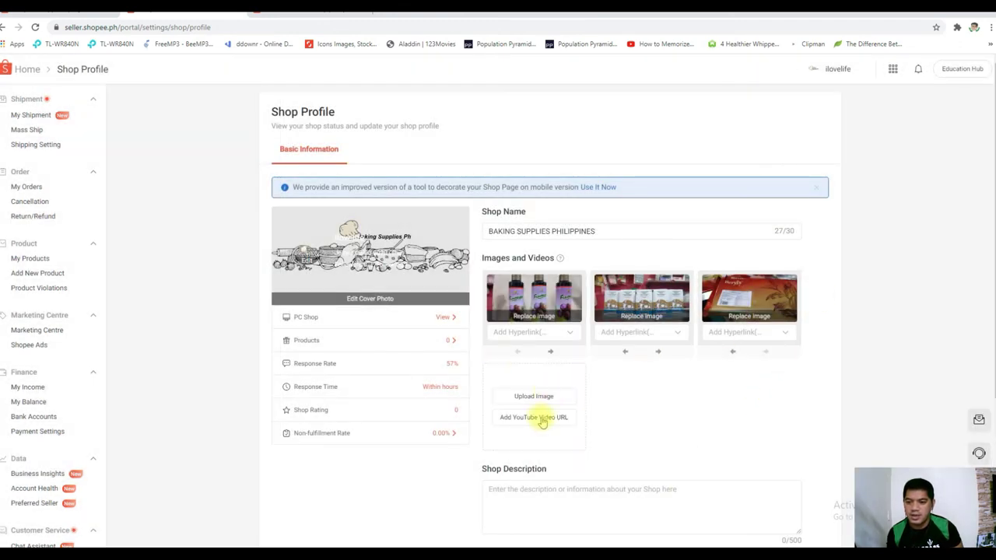
left_click(534, 396)
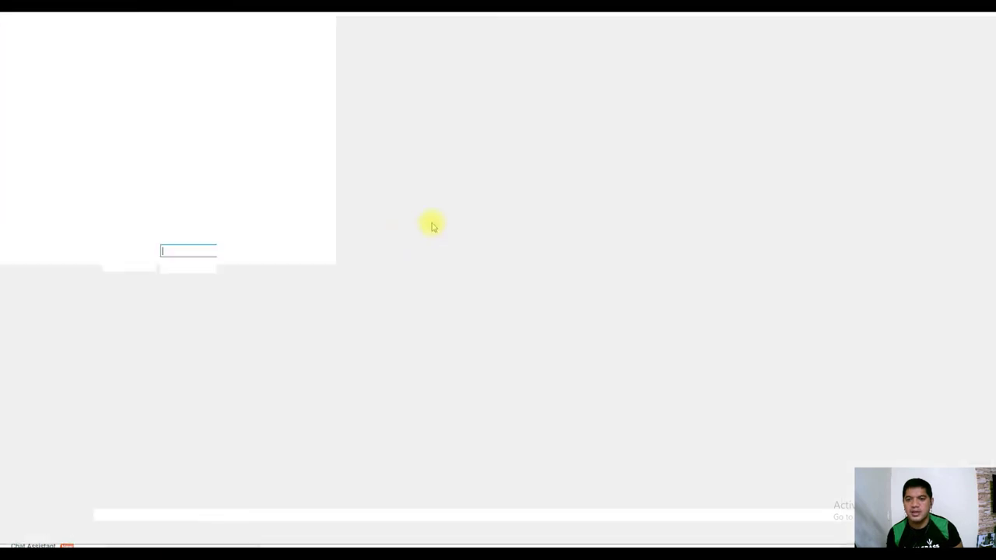
double_click(348, 88)
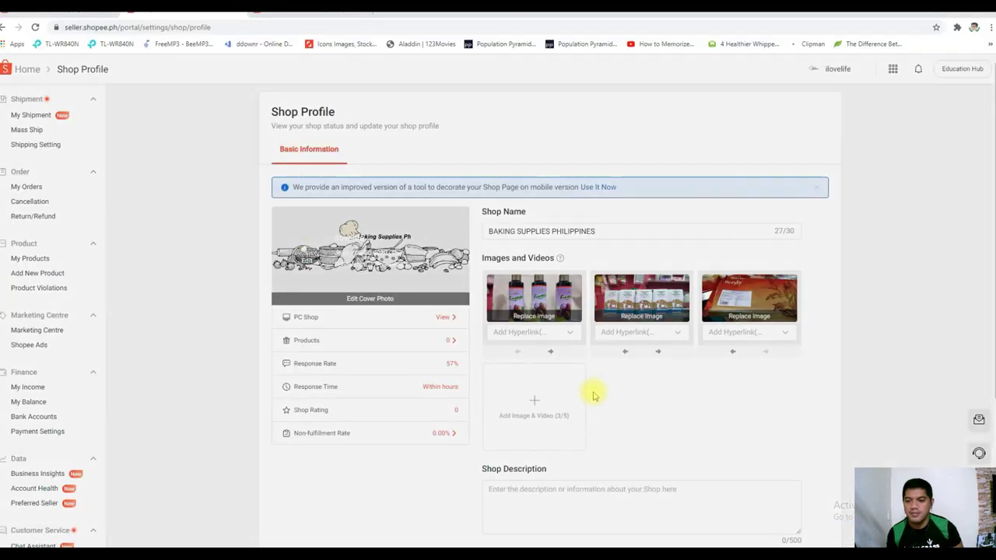
left_click(667, 471)
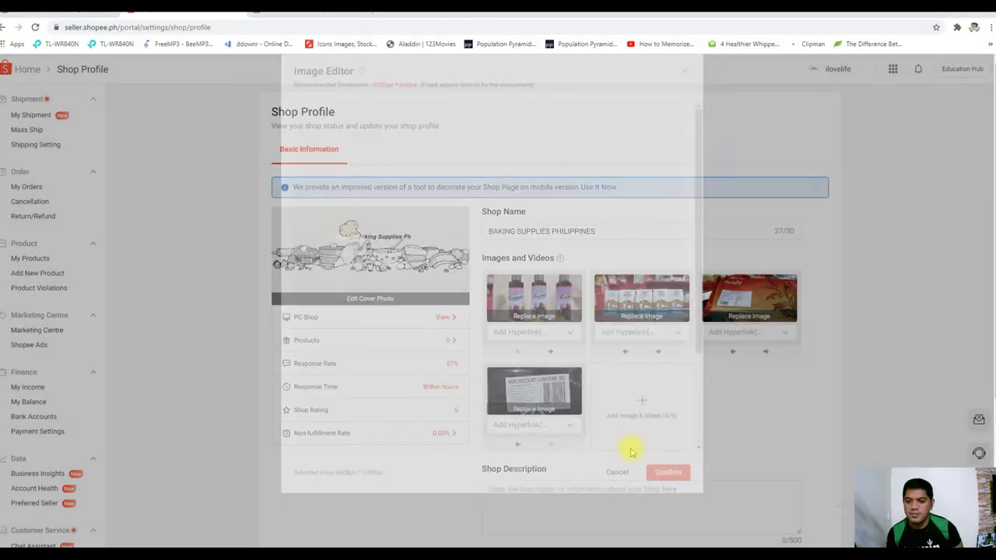
Replace a wrongly sized photo with the 02 Flavorade photo as the fifth shop image
left_click(642, 396)
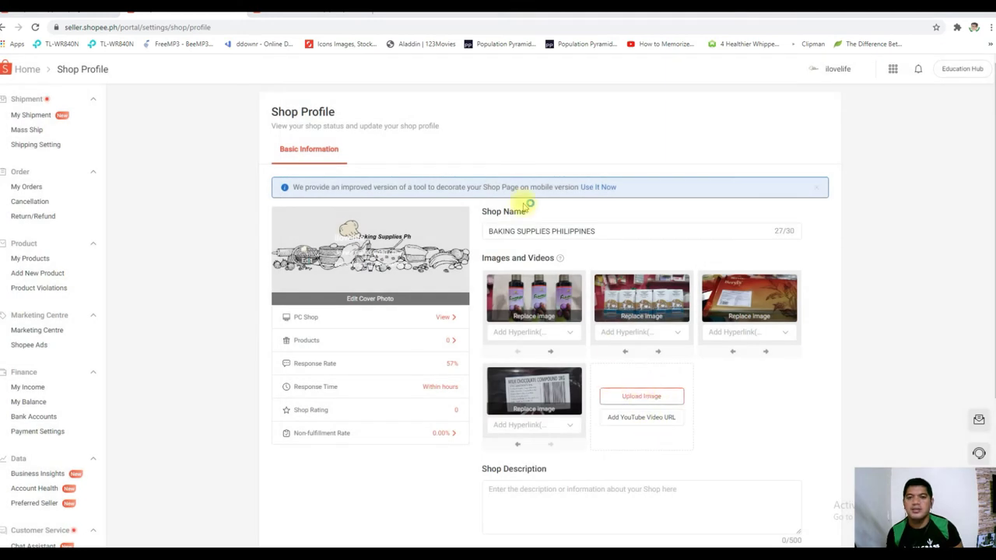
double_click(516, 81)
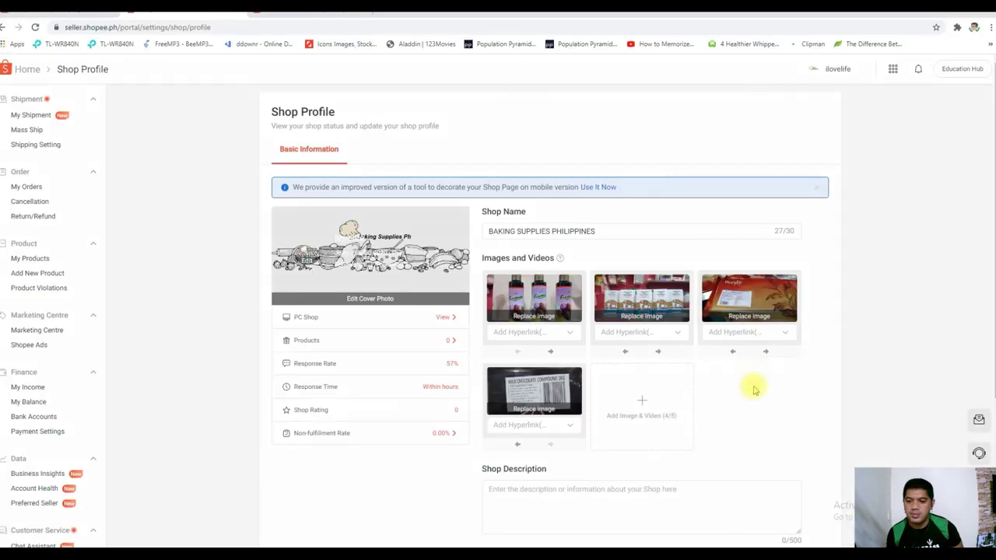
left_click(570, 328)
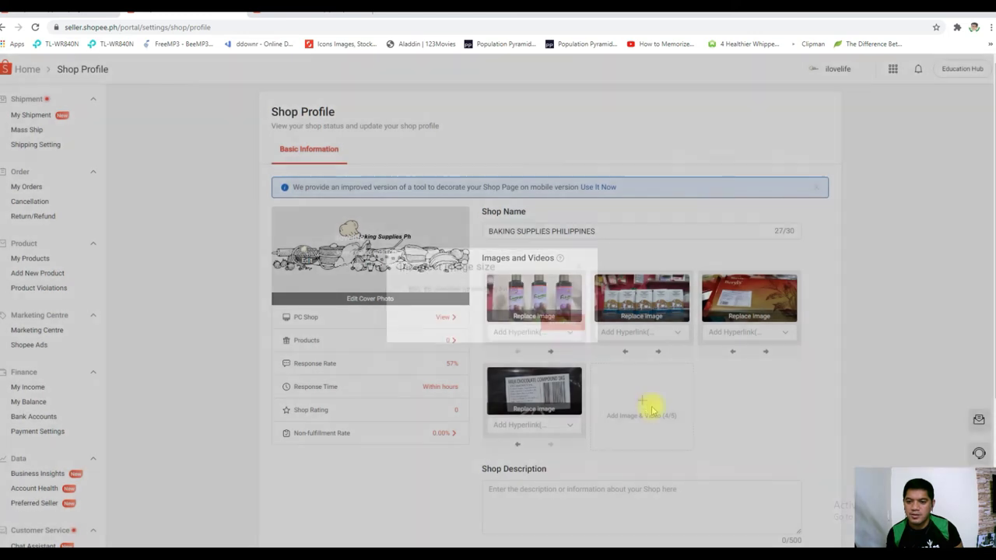
left_click(643, 396)
double_click(254, 102)
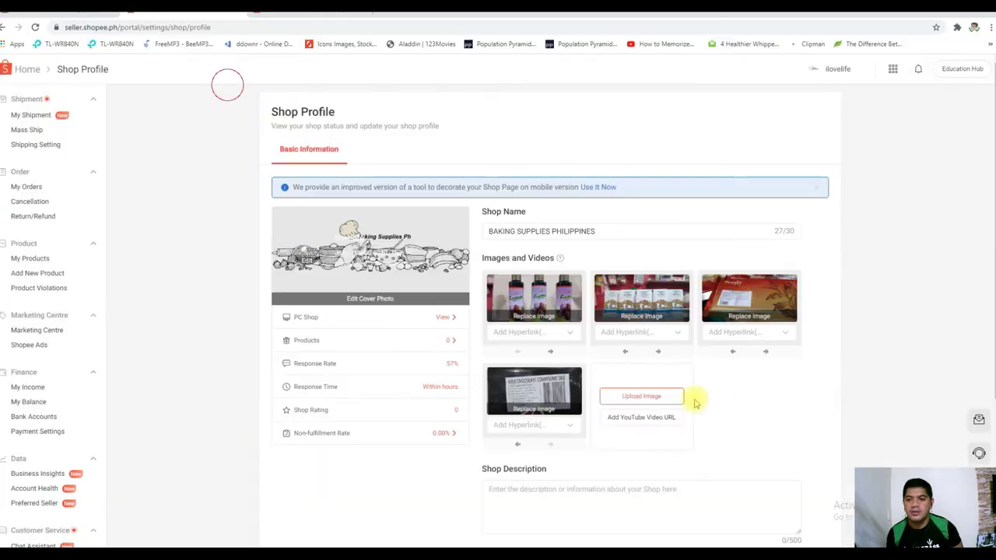
left_click(684, 440)
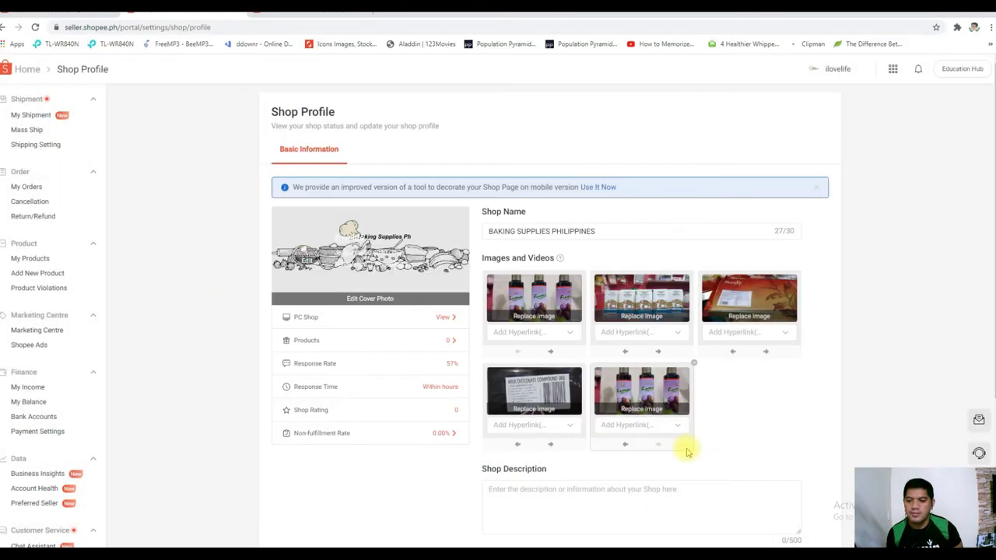
scroll(753, 420, "down", 2)
scroll(753, 420, "up", 2)
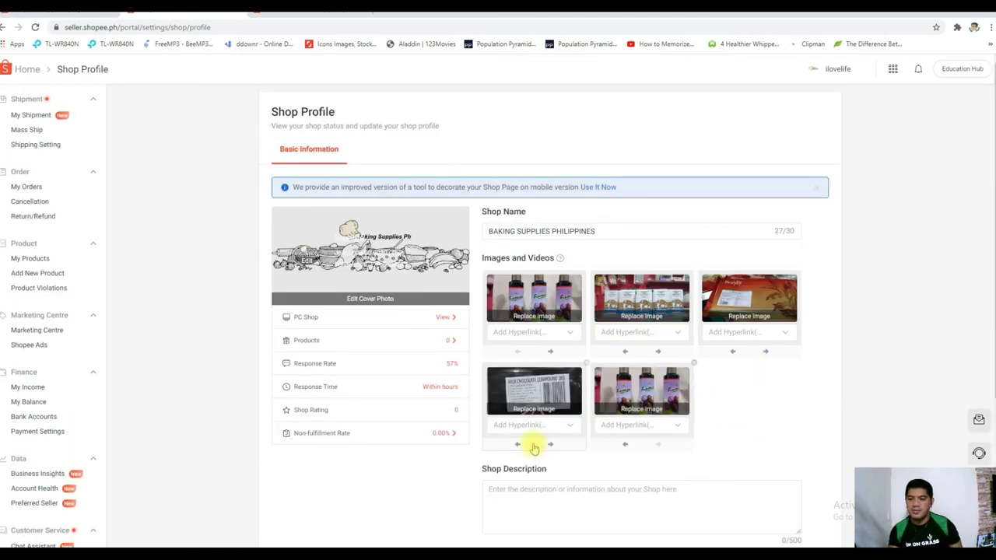
Leave the fourth image's hyperlink unset and save the profile with its five shop images
left_click(521, 425)
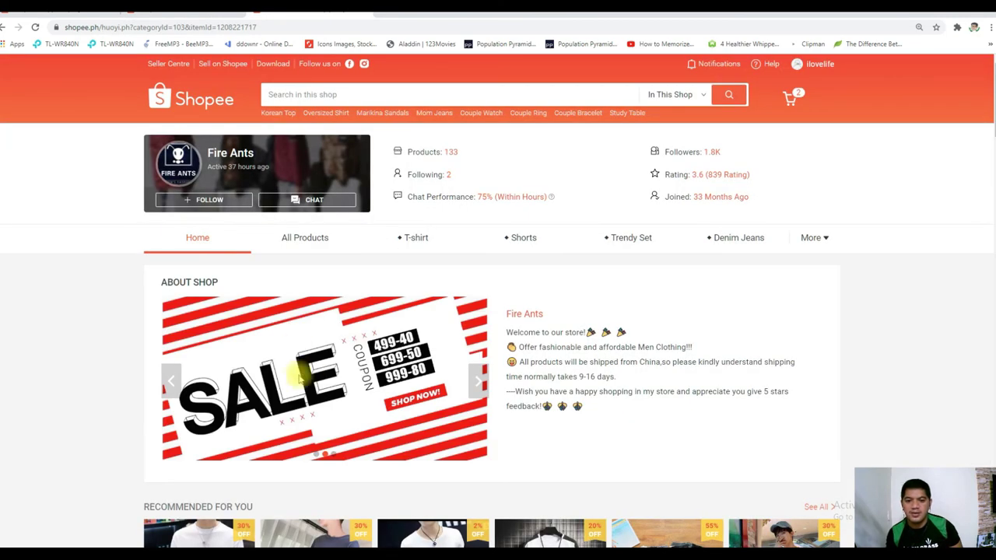
scroll(347, 364, "down", 2)
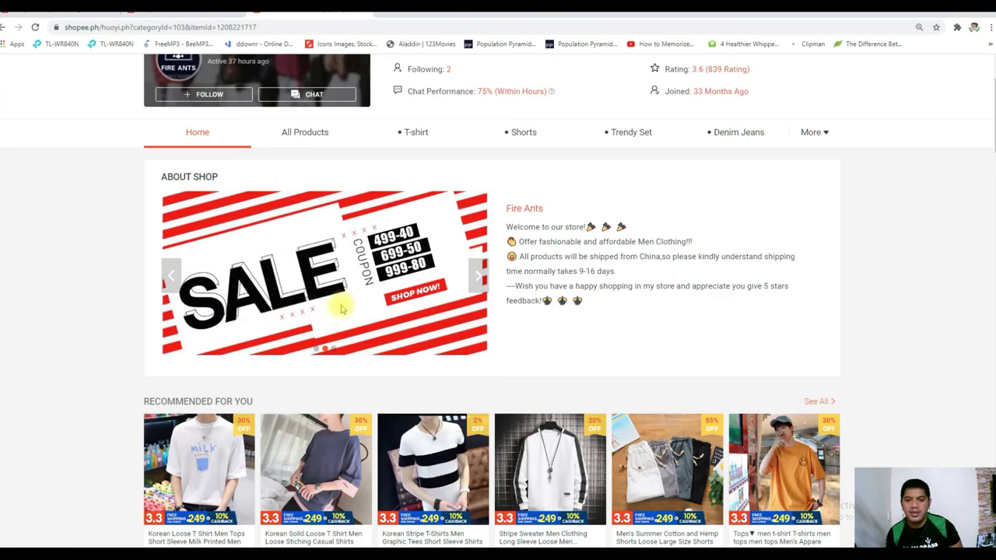
left_click(476, 275)
scroll(307, 219, "up", 1)
scroll(308, 219, "up", 1)
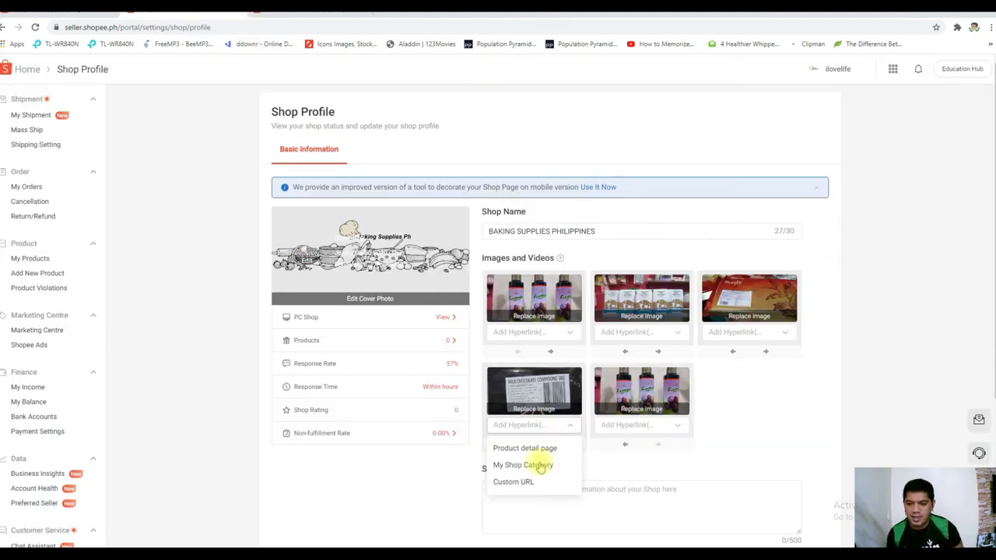
scroll(778, 474, "down", 2)
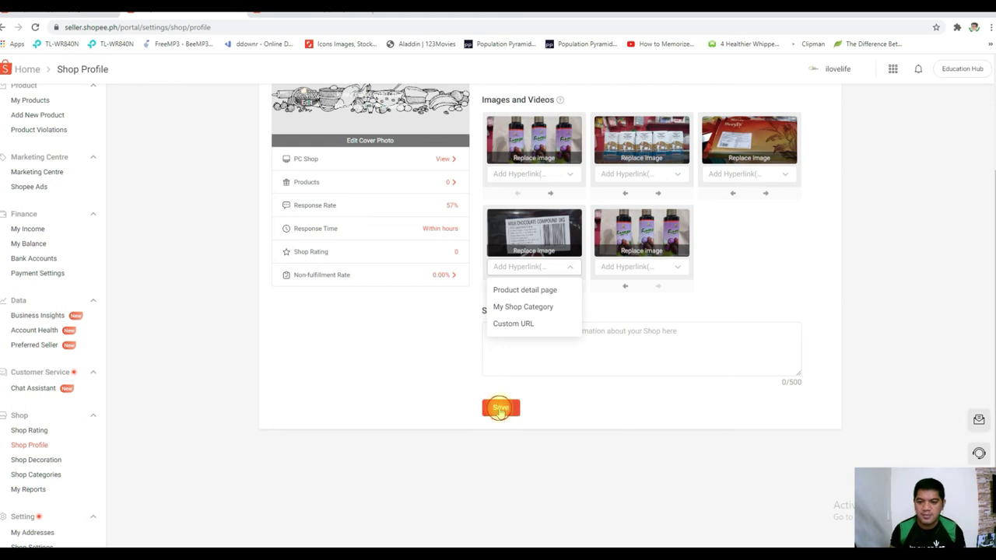
left_click(501, 407)
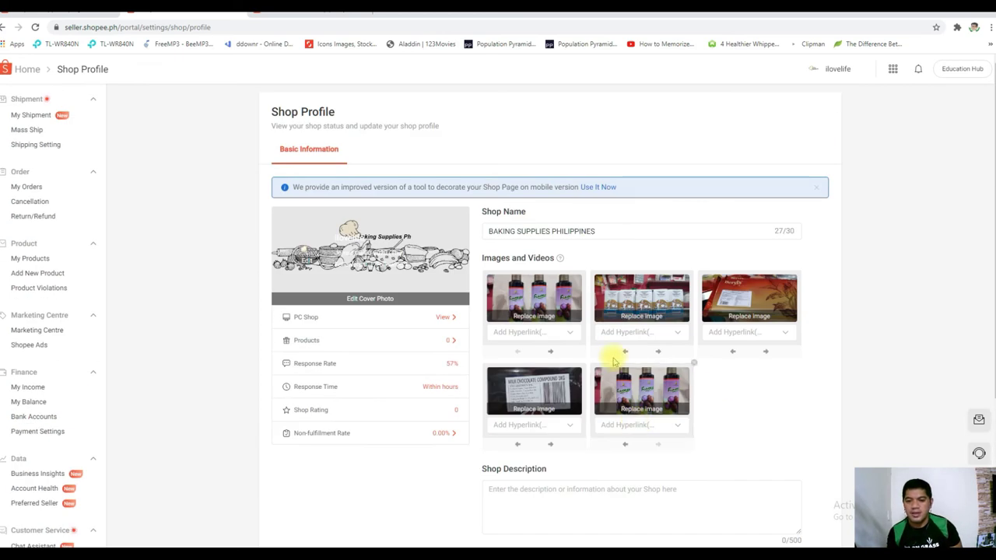
Enter the shop description "We provide the most affordable baking supplies in town.... :)" and save
left_click(512, 488)
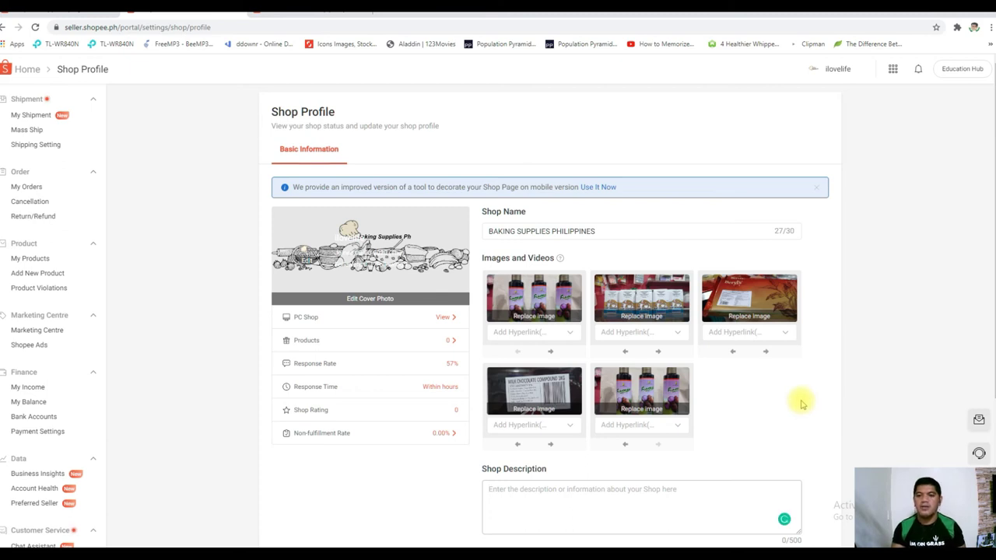
type("We ")
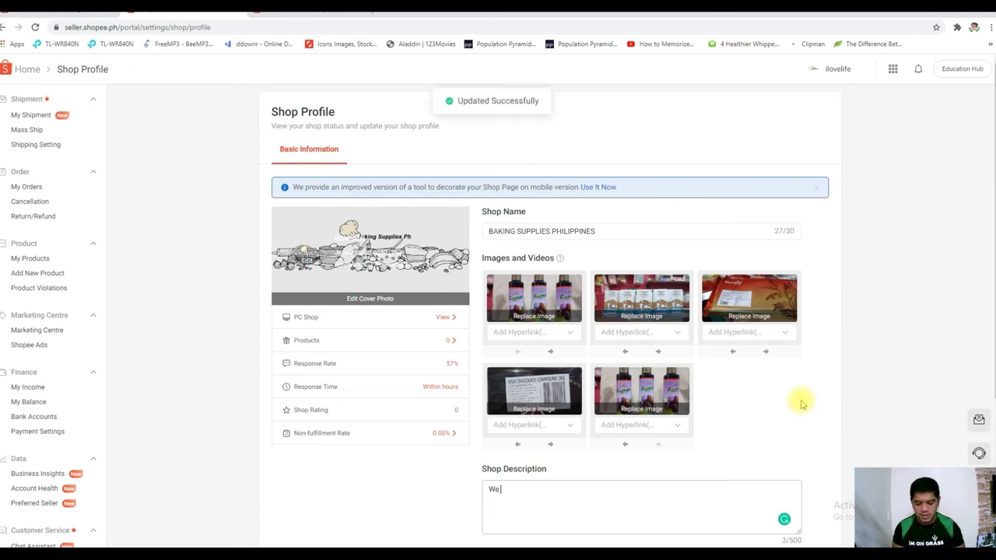
type("provid")
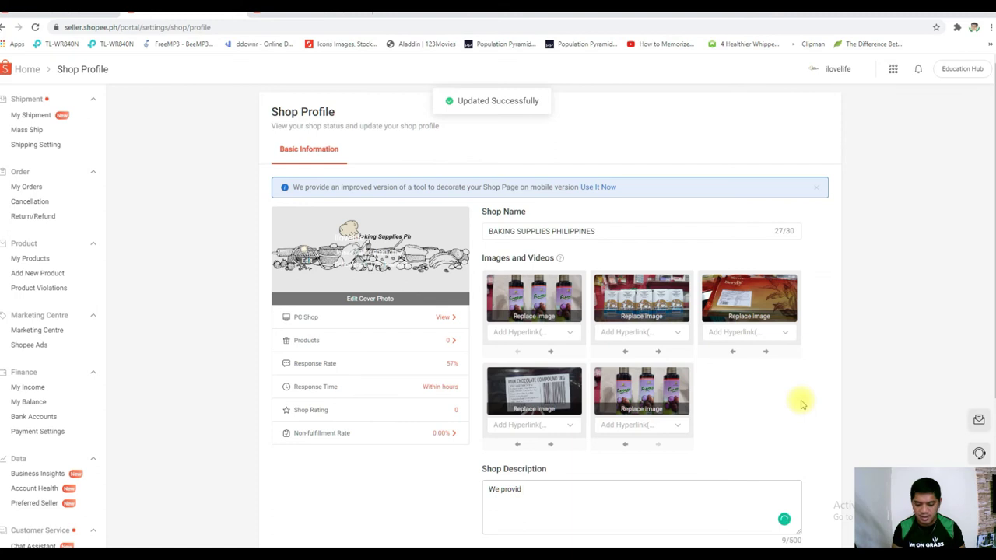
type("e")
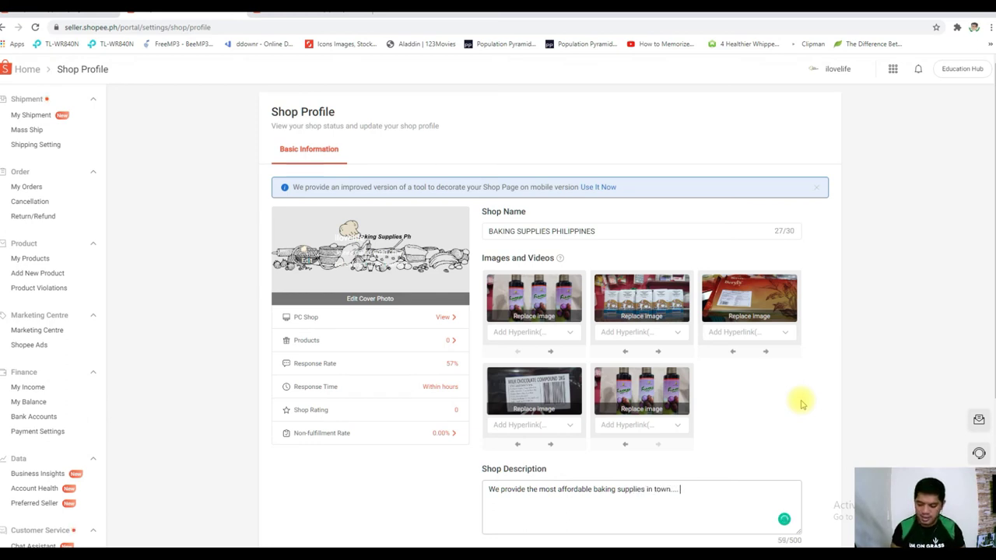
left_click(852, 414)
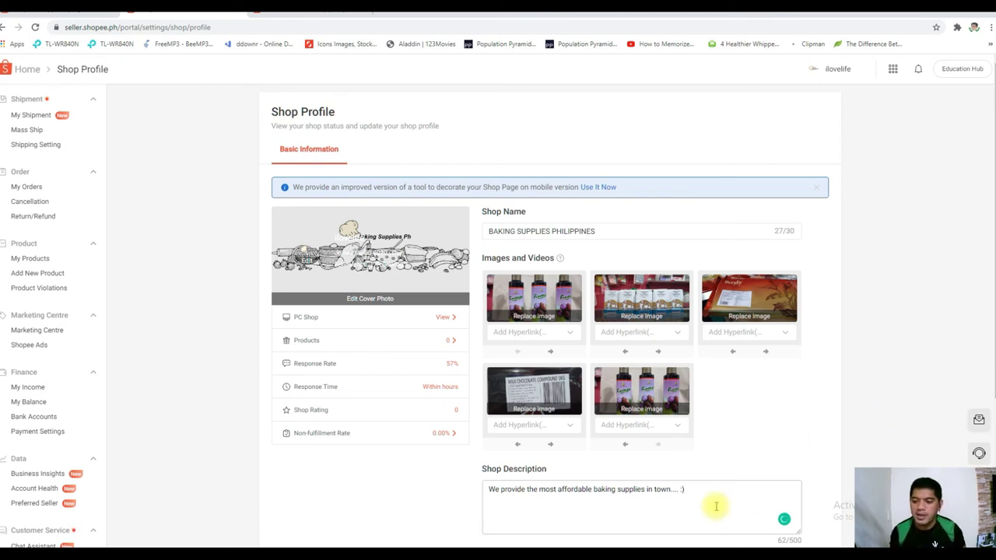
double_click(796, 539)
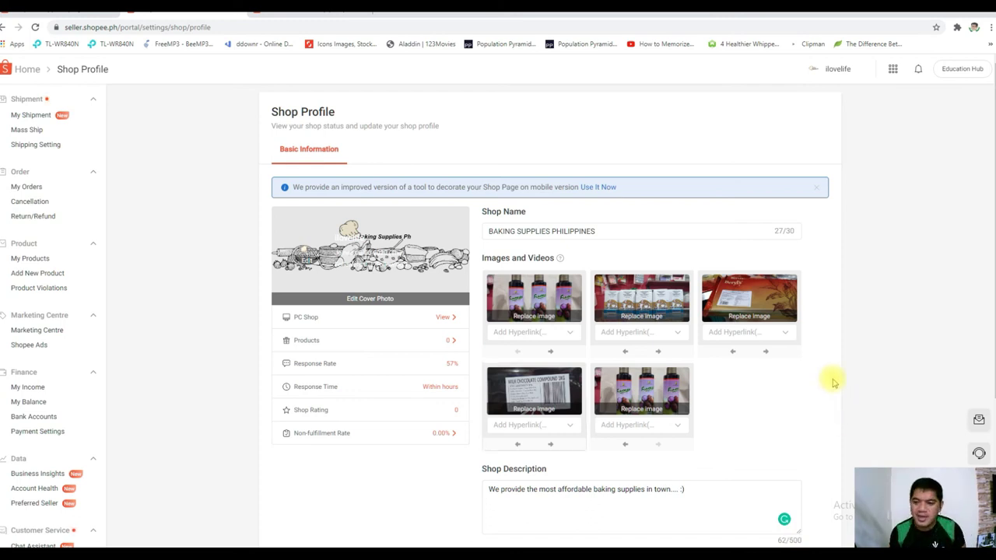
scroll(786, 413, "down", 2)
left_click(502, 409)
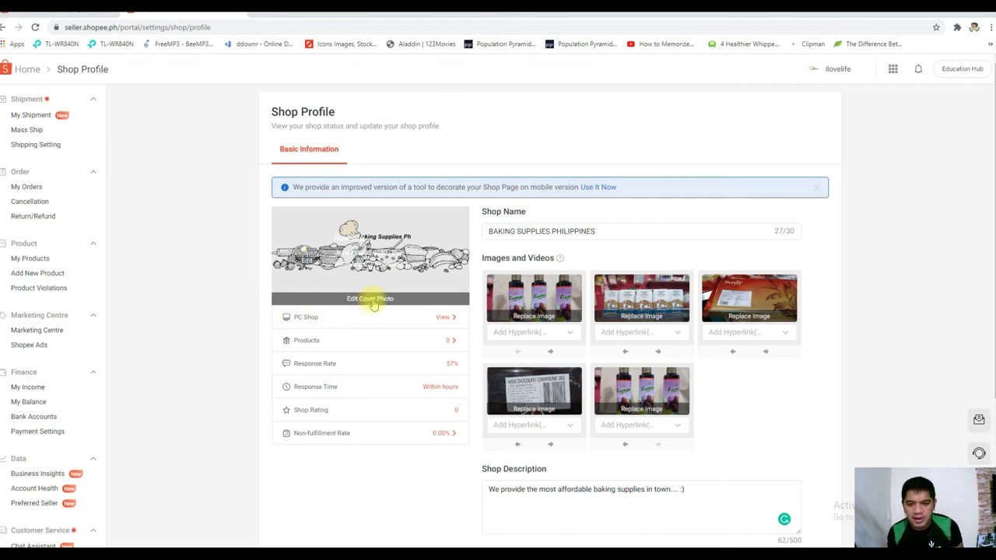
left_click(446, 318)
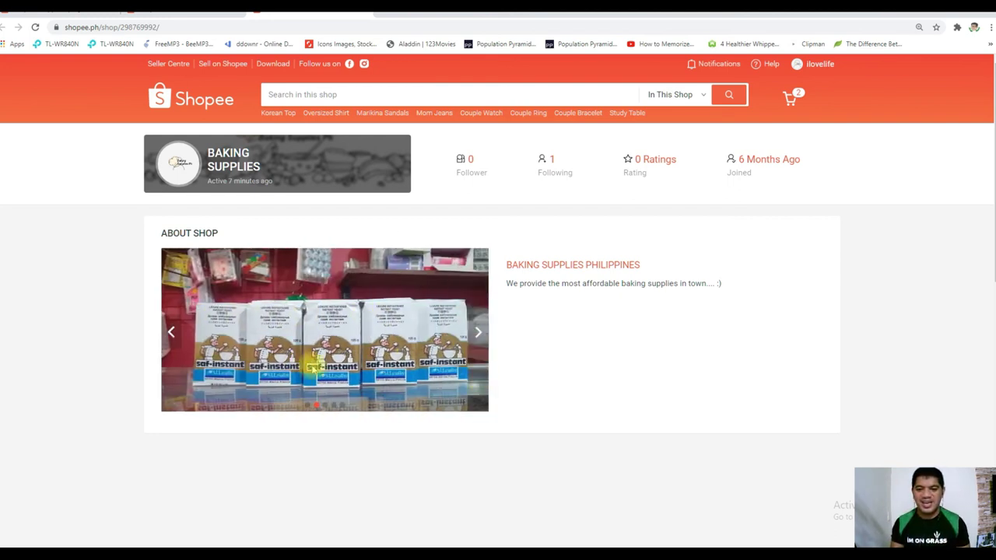
left_click(479, 332)
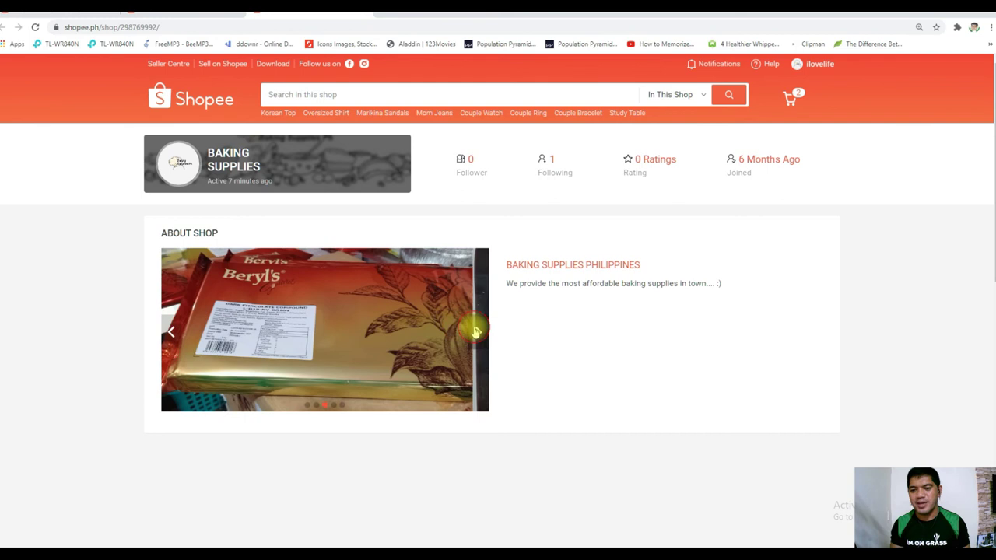
left_click(467, 331)
left_click(171, 332)
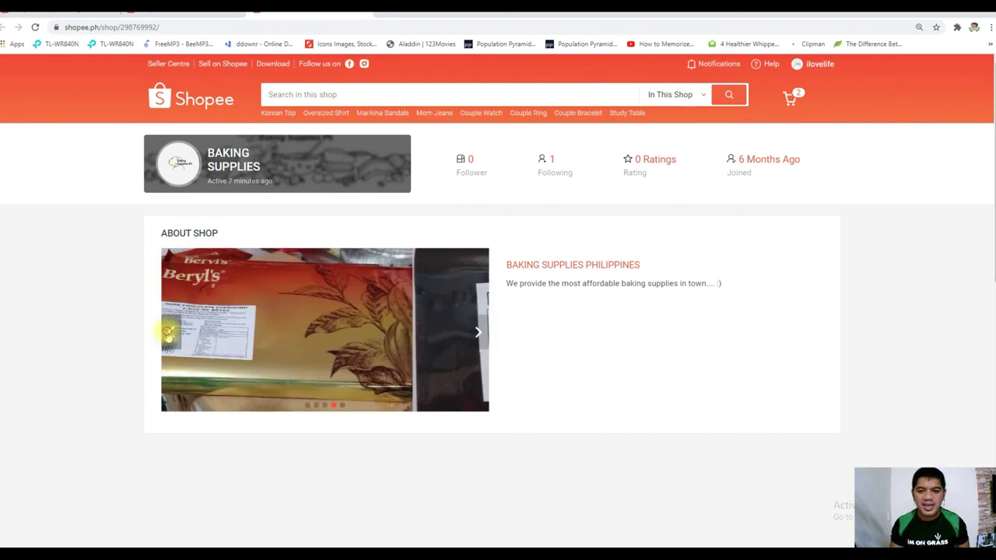
left_click(172, 332)
left_click(195, 17)
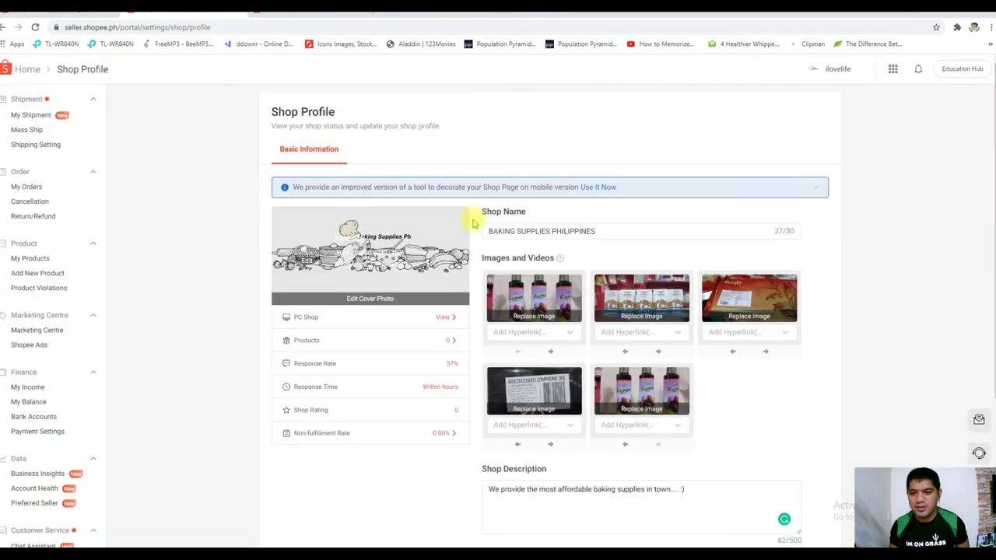
Try linking the first image to a product detail page, then return to the storefront tab
left_click(551, 333)
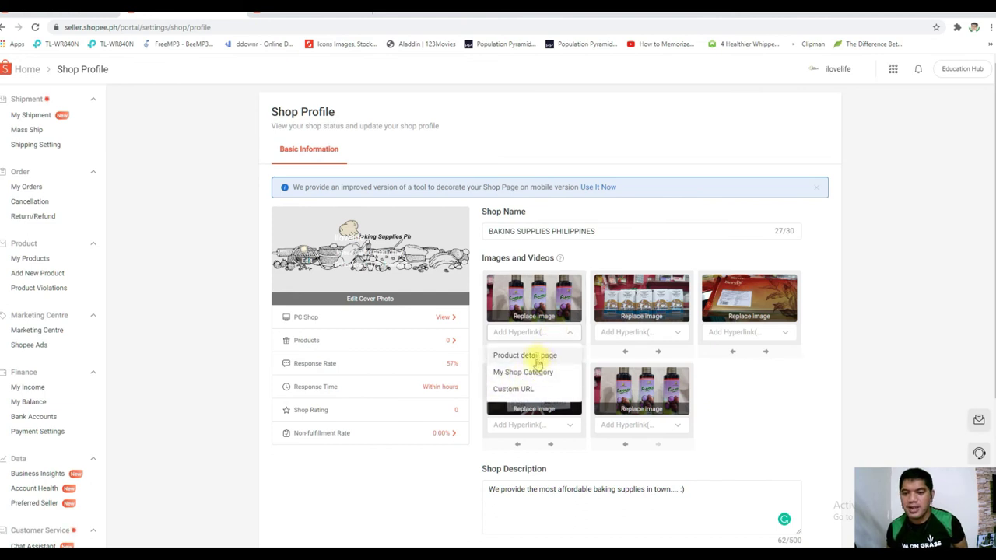
left_click(536, 355)
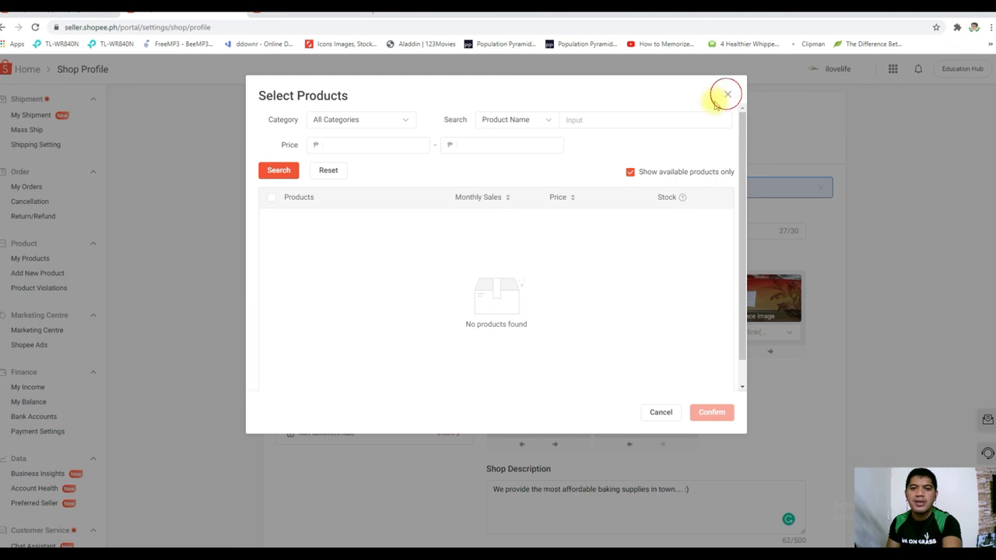
left_click(727, 96)
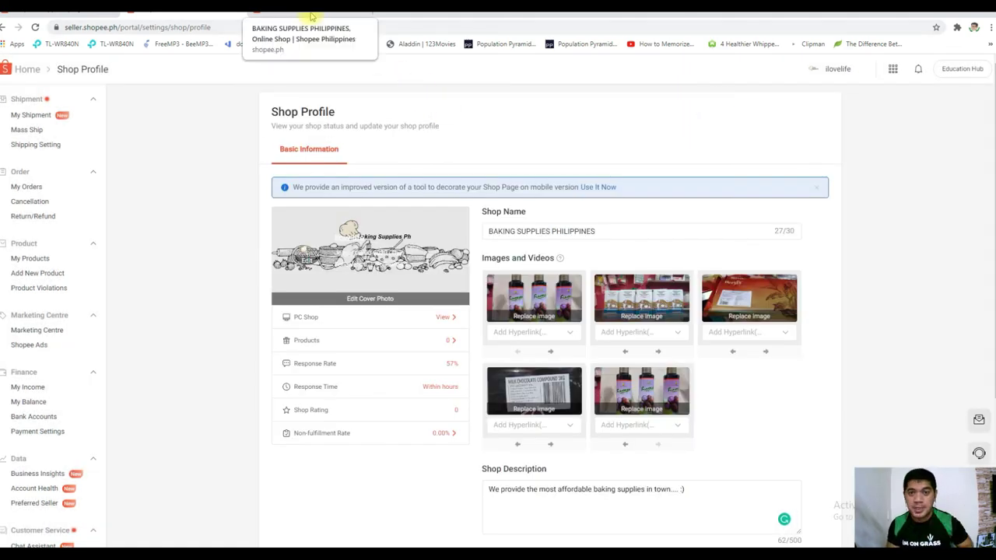
left_click(310, 16)
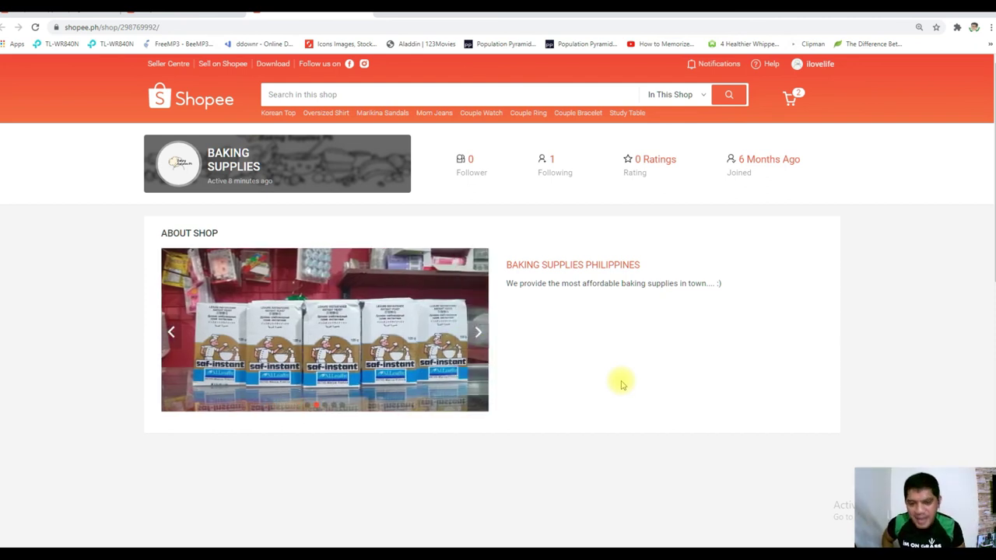
Switch to the course slideshow and advance to step 03, How to Add our First Product
key("alt+Tab")
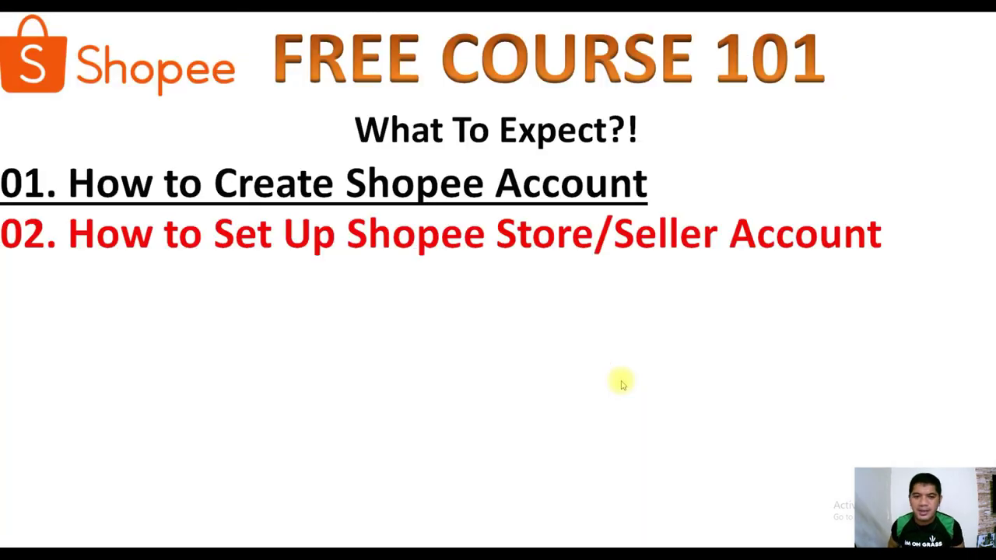
key("Right")
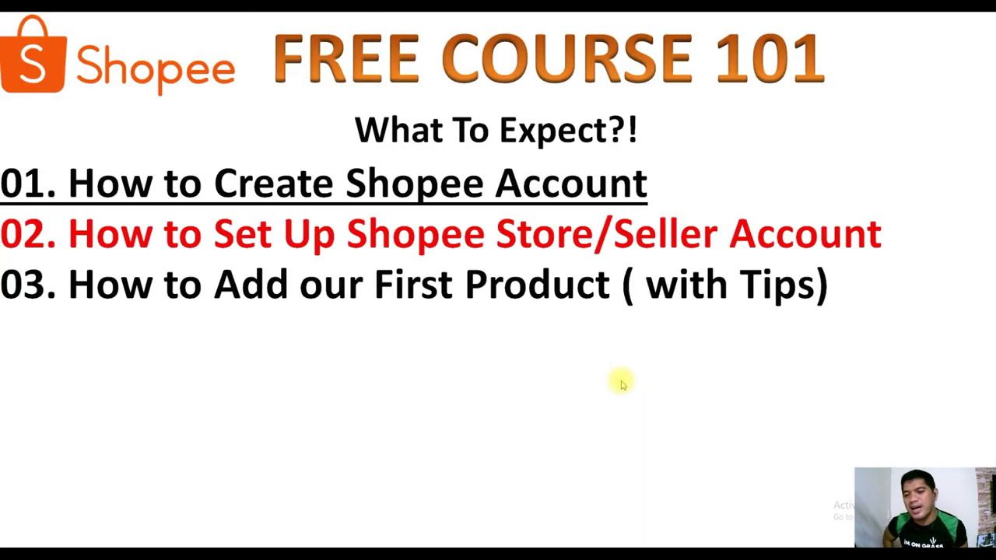